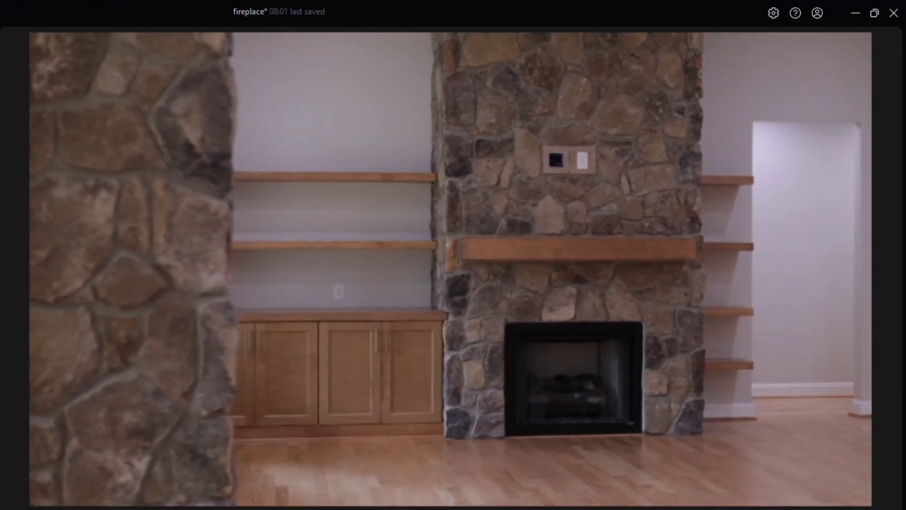
Stop the preview and place the Precut 0001 segment of fire.mp4 at the start of video track 2.
{"action": "key", "text": "Escape"}
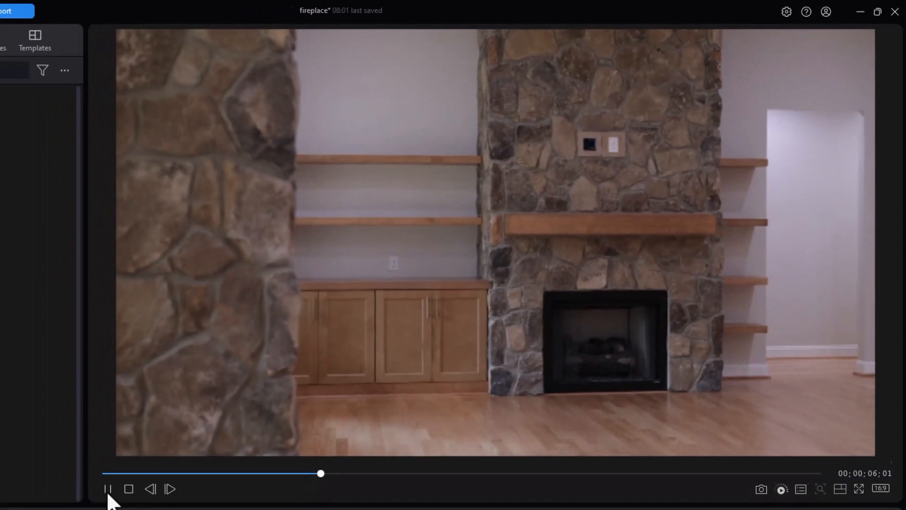
{"action": "left_click", "coordinate": [310, 375]}
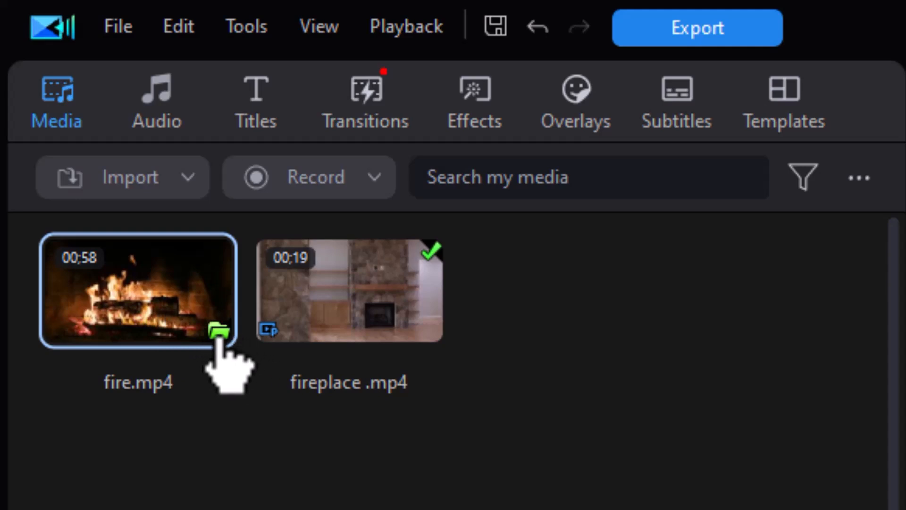
{"action": "left_click", "coordinate": [220, 332]}
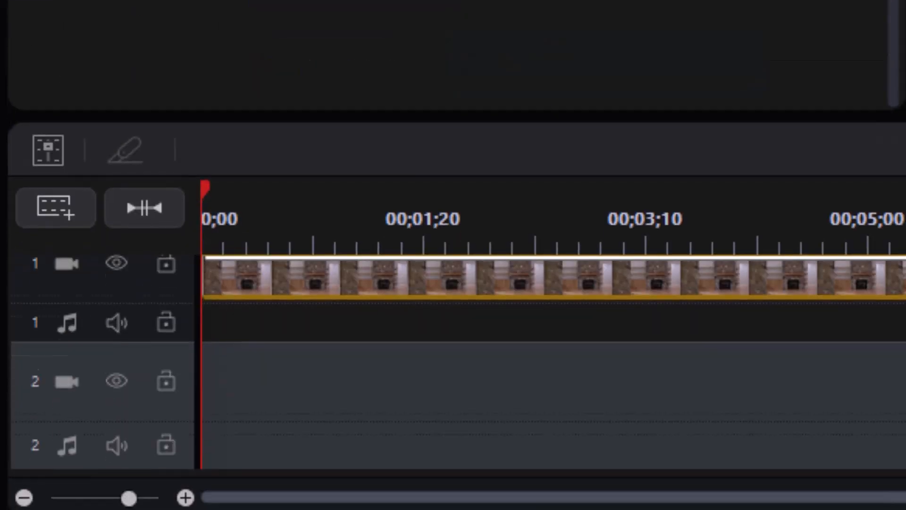
{"action": "left_click_drag", "start_coordinate": [387, 307], "coordinate": [205, 422]}
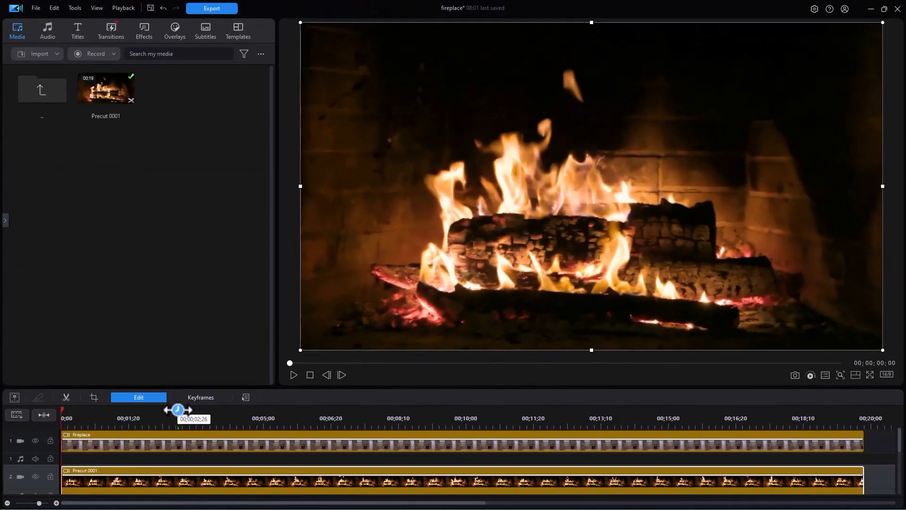
Shrink the fire clip to a scale of about 0.201 and move it over the fireplace opening, near X 0.662, Y 0.741.
{"action": "left_click", "coordinate": [151, 395]}
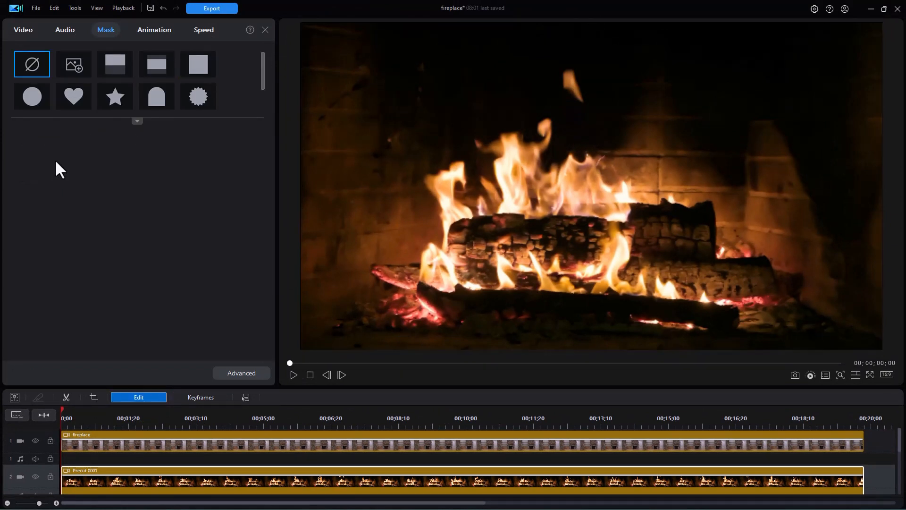
{"action": "left_click", "coordinate": [15, 28]}
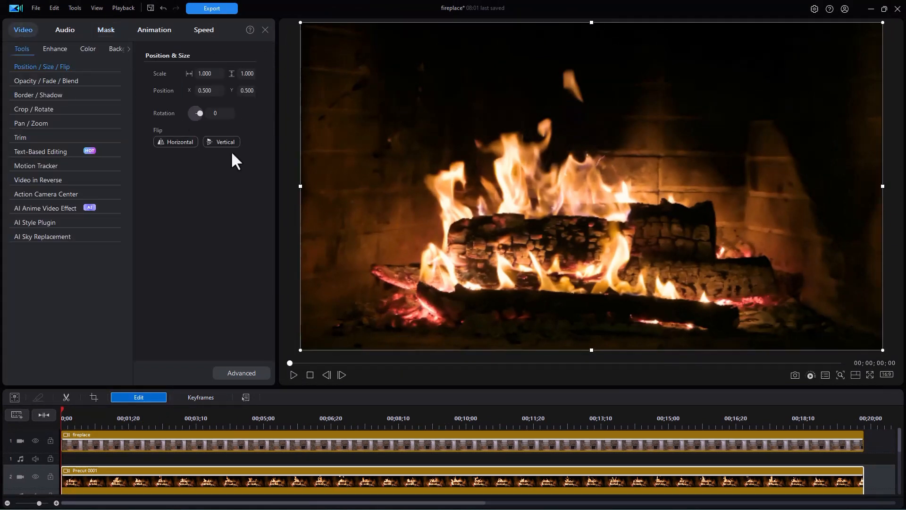
{"action": "left_click_drag", "start_coordinate": [301, 22], "coordinate": [714, 320]}
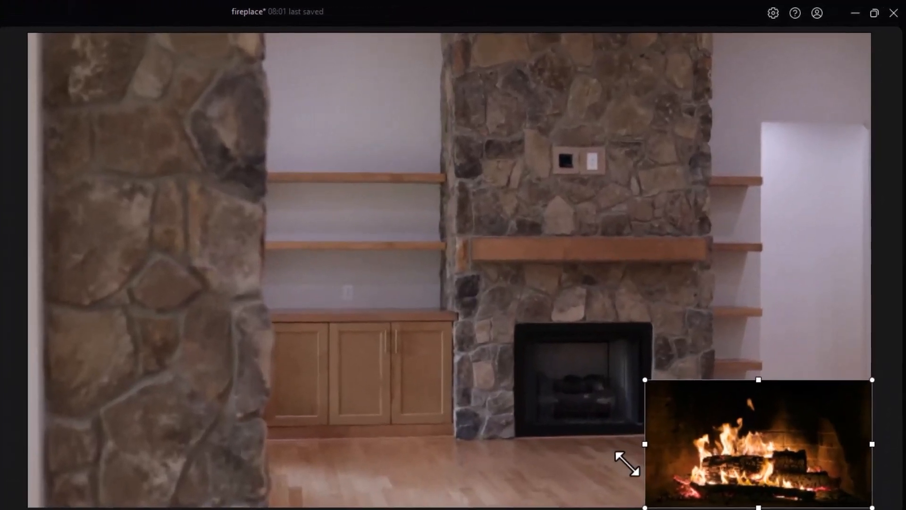
{"action": "left_click_drag", "start_coordinate": [757, 415], "coordinate": [379, 337]}
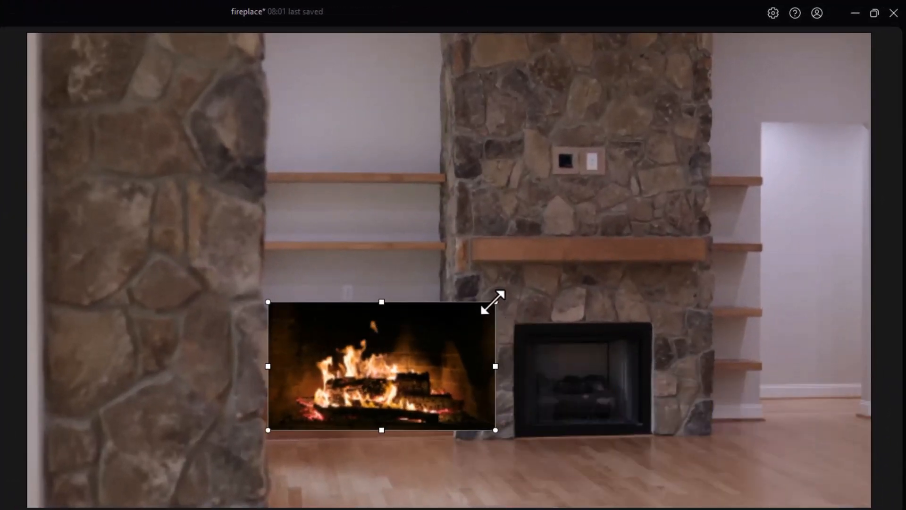
{"action": "left_click_drag", "start_coordinate": [495, 302], "coordinate": [466, 319]}
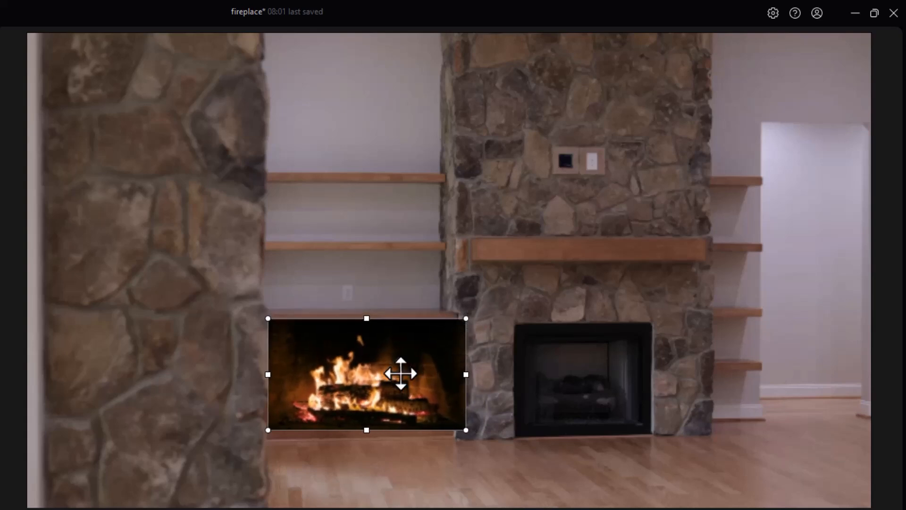
{"action": "left_click_drag", "start_coordinate": [363, 372], "coordinate": [346, 352]}
{"action": "left_click_drag", "start_coordinate": [449, 300], "coordinate": [448, 300]}
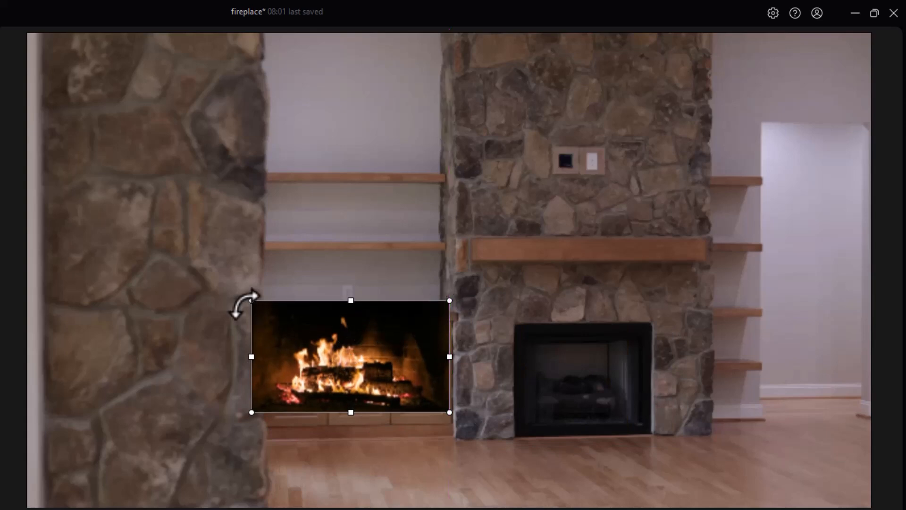
{"action": "left_click_drag", "start_coordinate": [252, 301], "coordinate": [280, 317]}
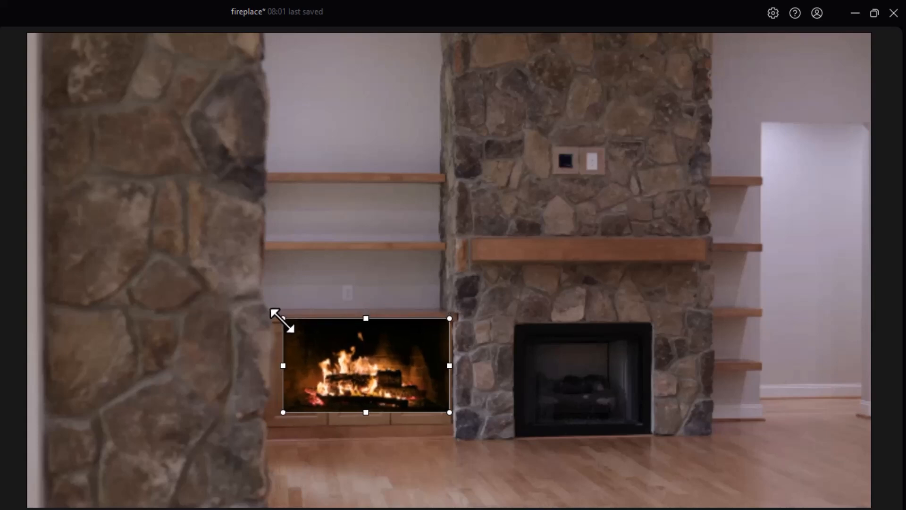
{"action": "left_click_drag", "start_coordinate": [373, 348], "coordinate": [595, 368]}
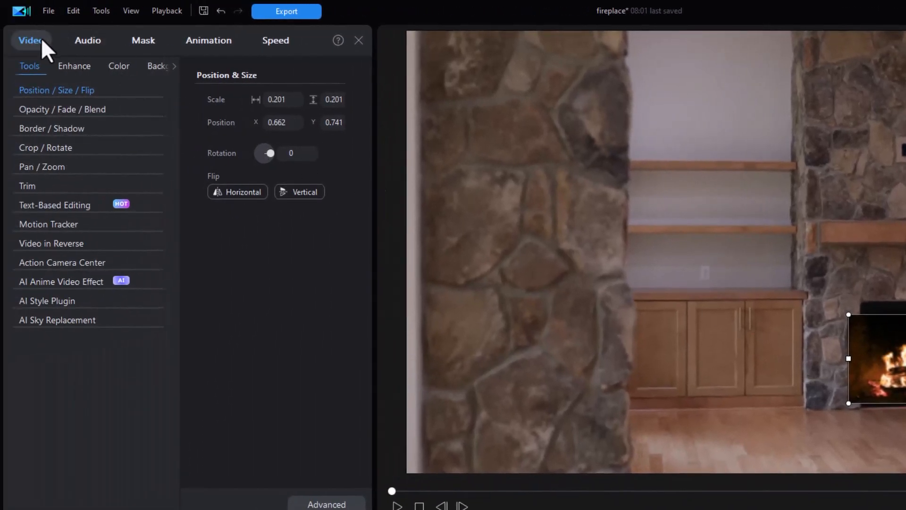
Apply a rectangle mask to the fire clip, fitted to the firebox at scale about 0.781 by 0.873 and position X 0.480, Y 0.500.
{"action": "left_click", "coordinate": [140, 38]}
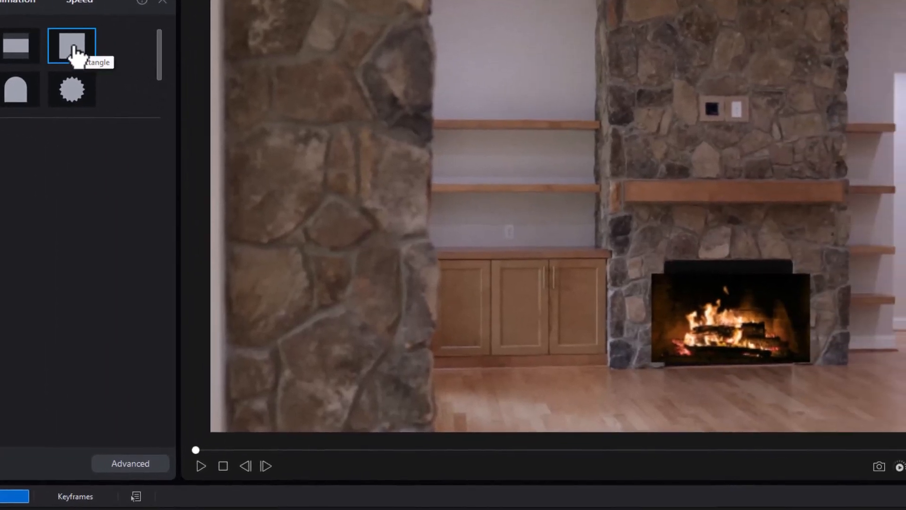
{"action": "left_click", "coordinate": [74, 52]}
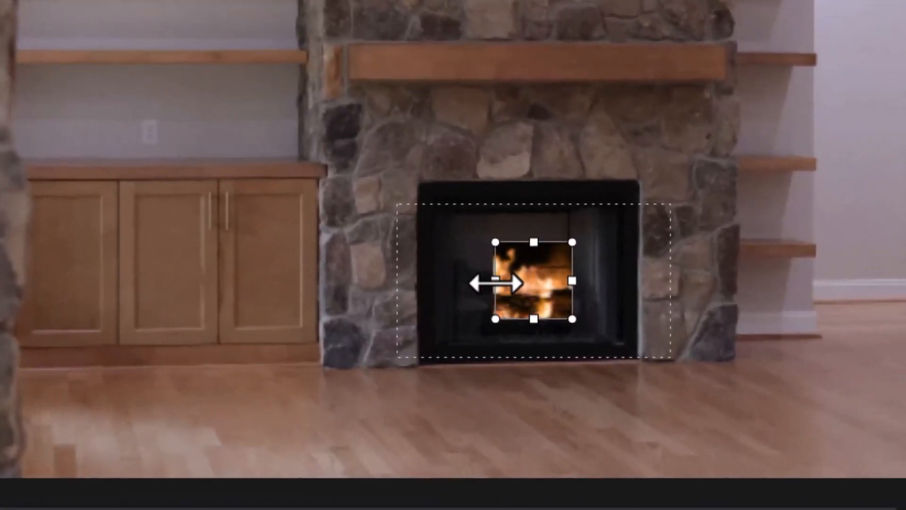
{"action": "left_click_drag", "start_coordinate": [494, 282], "coordinate": [423, 289]}
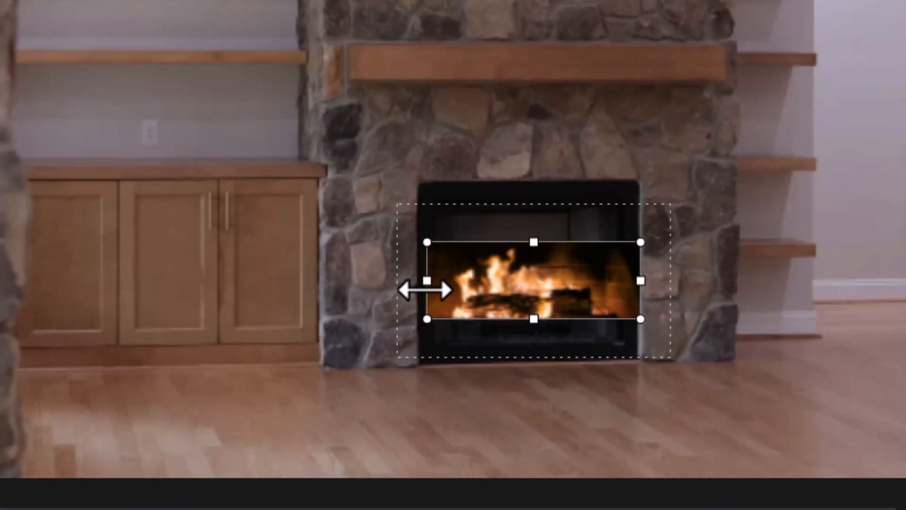
{"action": "left_click_drag", "start_coordinate": [531, 243], "coordinate": [516, 217]}
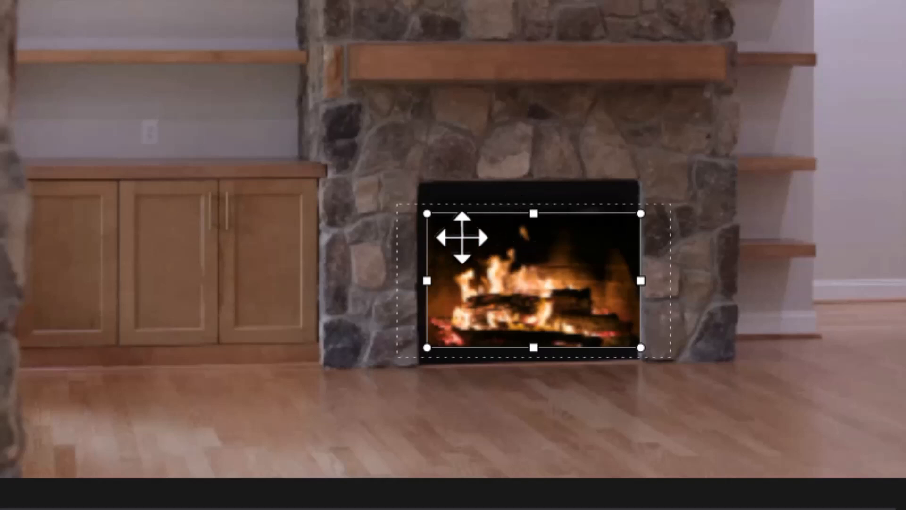
{"action": "key", "text": "Left"}
{"action": "key", "text": "Left"}
{"action": "key", "text": "Left"}
{"action": "key", "text": "Left"}
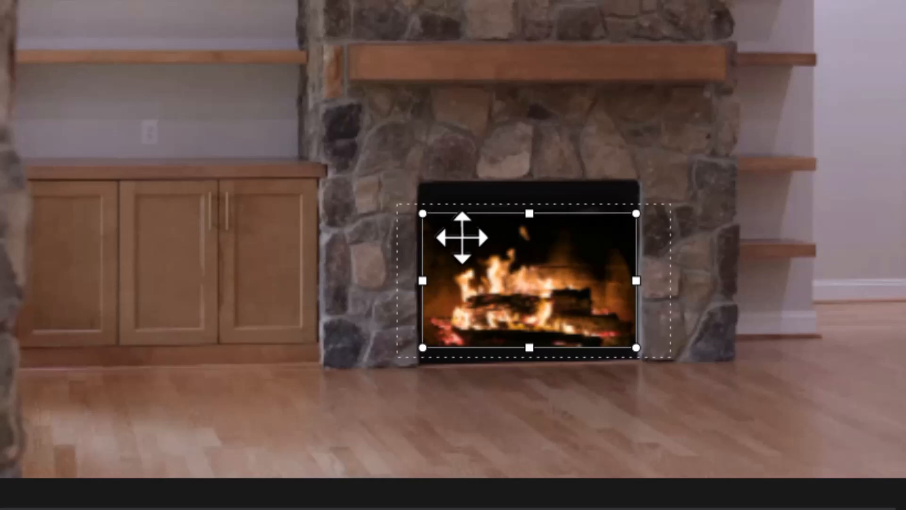
{"action": "key", "text": "Left"}
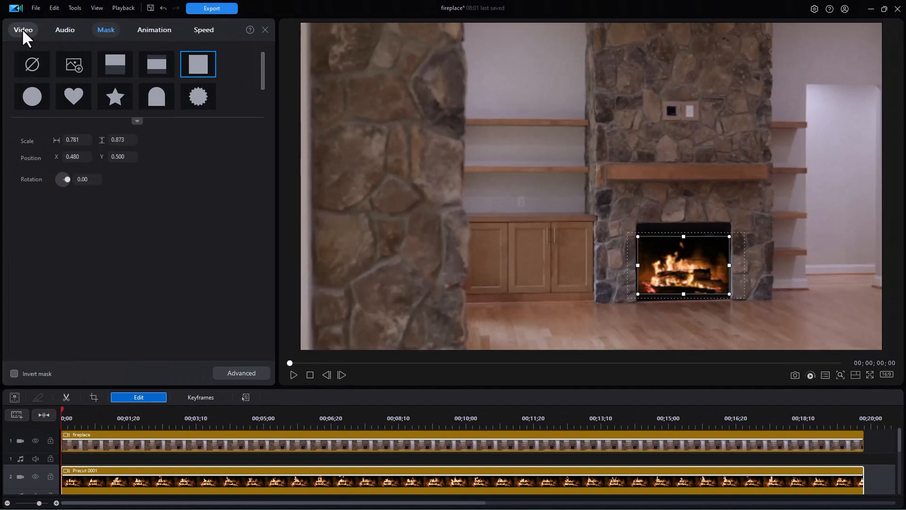
{"action": "left_click", "coordinate": [22, 28]}
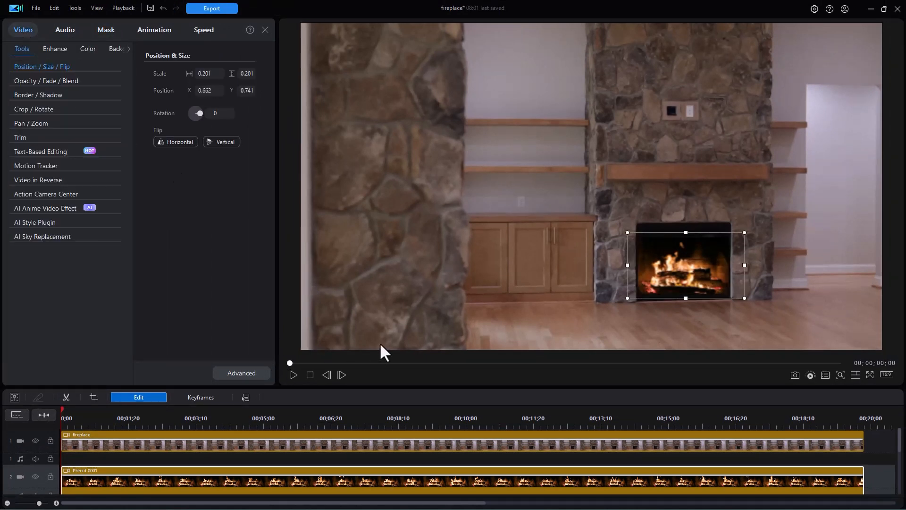
Play the timeline to check how the masked fire lines up with the moving fireplace, and stop playback.
{"action": "left_click", "coordinate": [292, 375]}
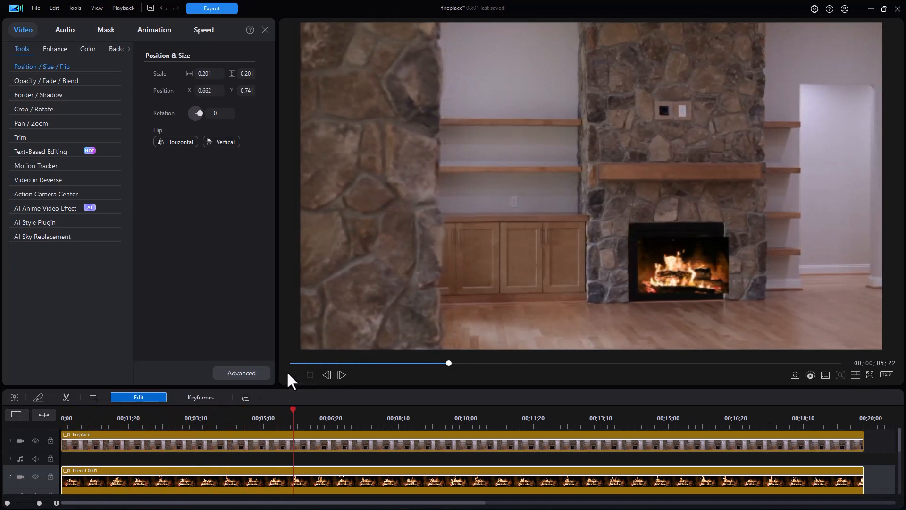
{"action": "left_click", "coordinate": [287, 373]}
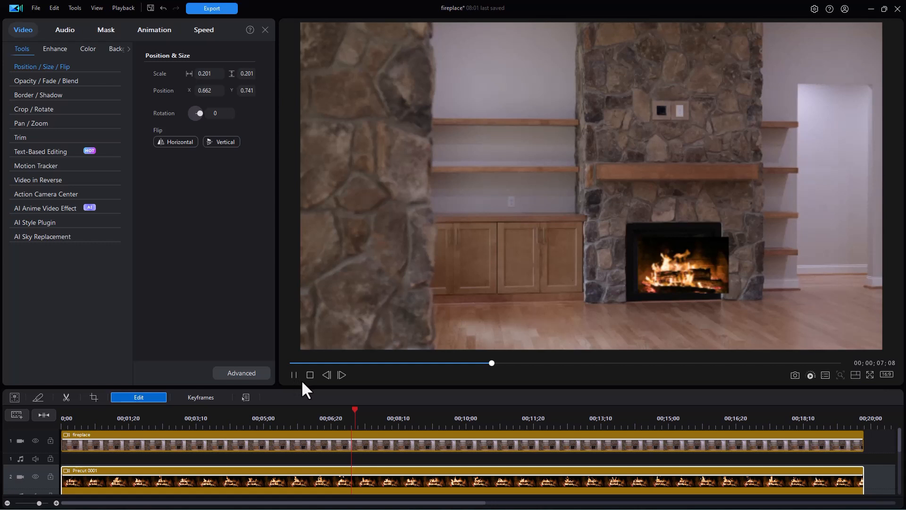
{"action": "left_click", "coordinate": [310, 375]}
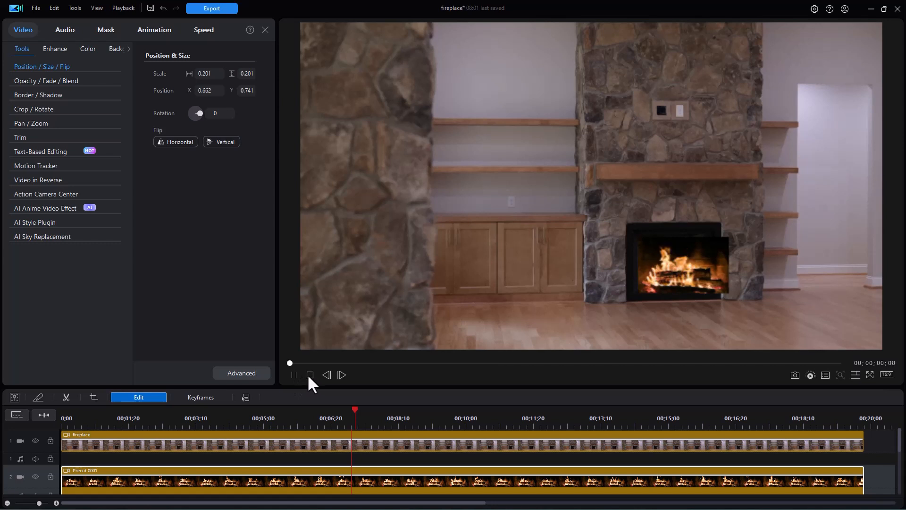
{"action": "left_click", "coordinate": [309, 375]}
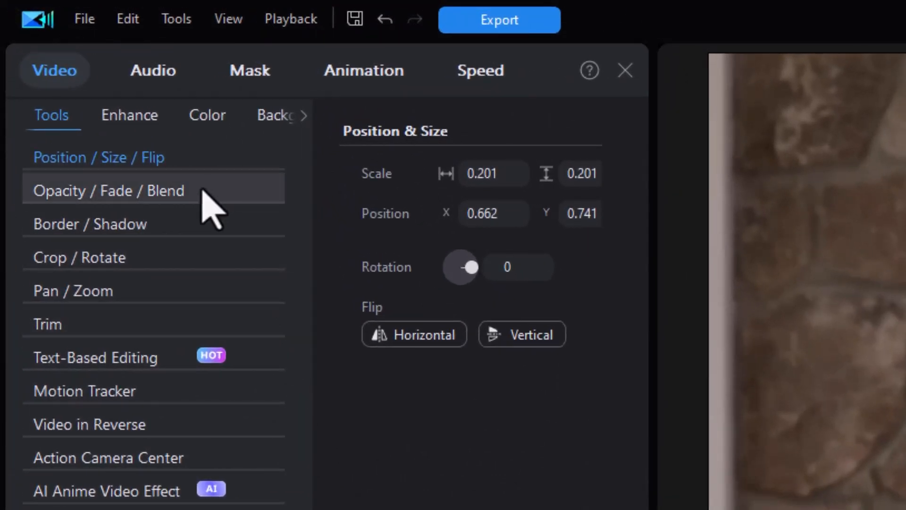
Lower the fire clip's opacity to about 86%.
{"action": "left_click", "coordinate": [203, 191]}
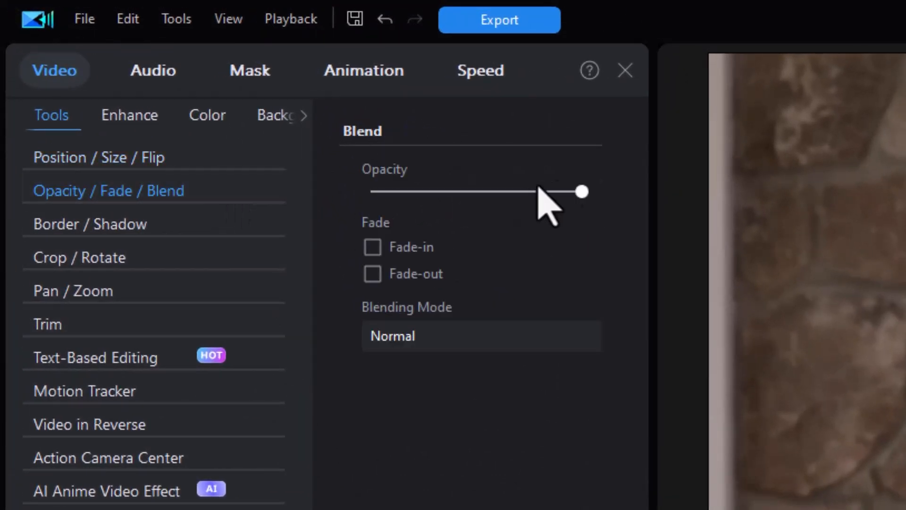
{"action": "left_click_drag", "start_coordinate": [576, 192], "coordinate": [548, 197]}
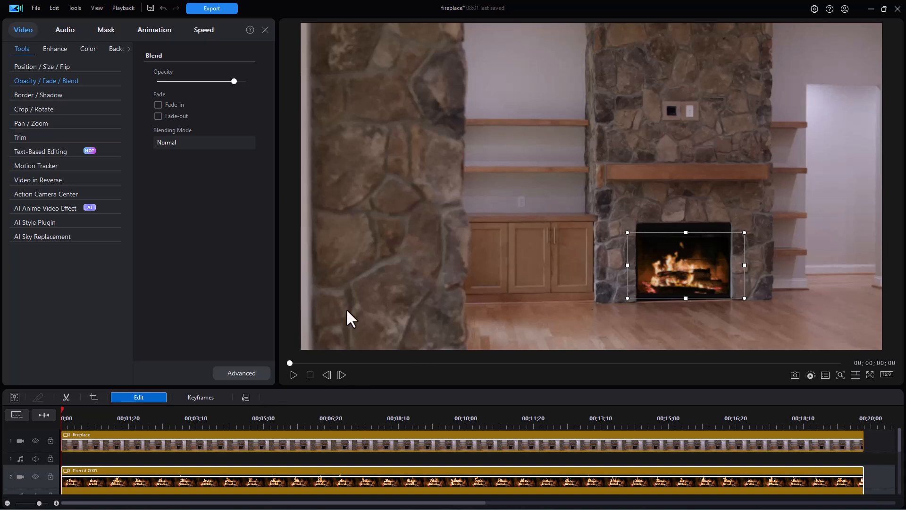
Open the fire clip's advanced settings and add a position keyframe at the clip's start.
{"action": "left_click", "coordinate": [245, 370]}
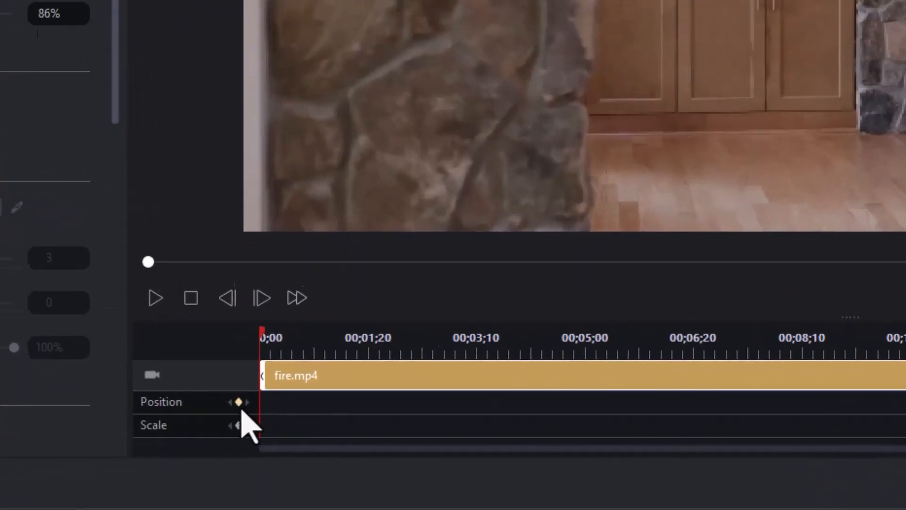
{"action": "left_click", "coordinate": [260, 457]}
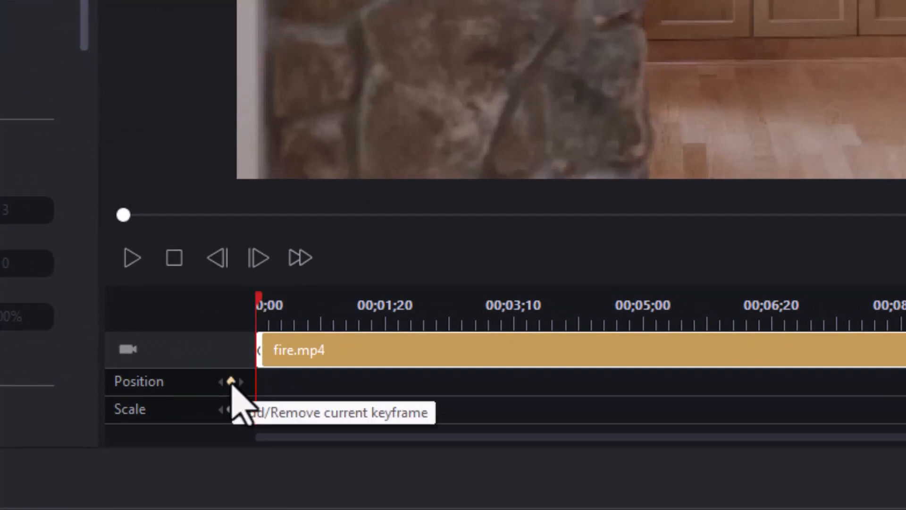
{"action": "left_click", "coordinate": [232, 385]}
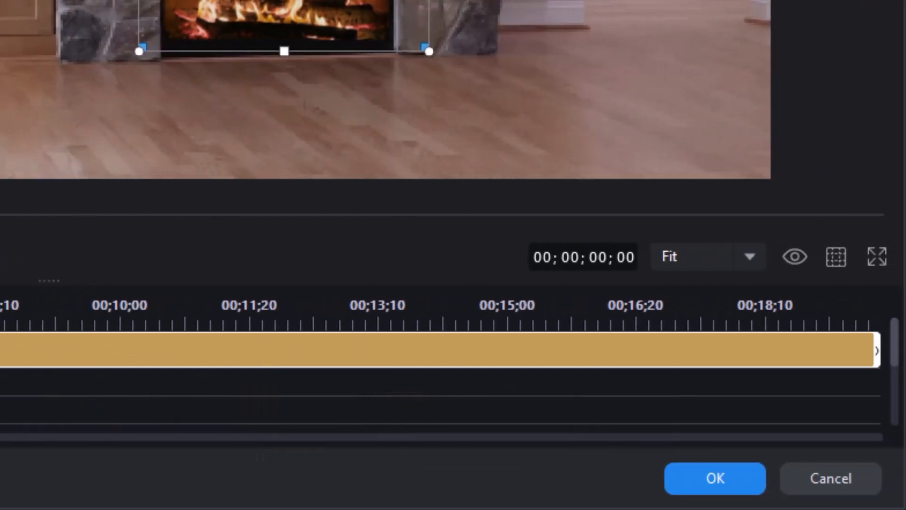
Reposition the fire clip at the end of its timeline so it sits inside the fireplace opening again.
{"action": "left_click_drag", "start_coordinate": [0, 326], "coordinate": [902, 349]}
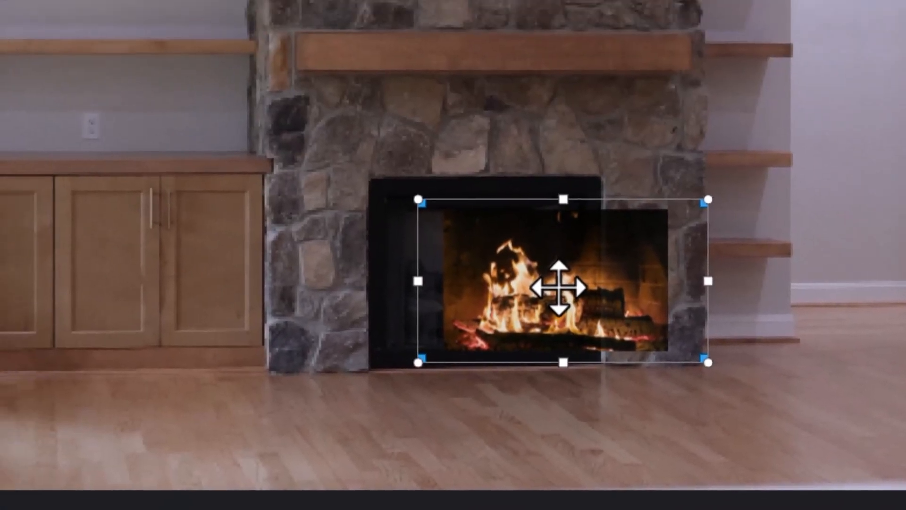
{"action": "left_click_drag", "start_coordinate": [567, 297], "coordinate": [507, 329]}
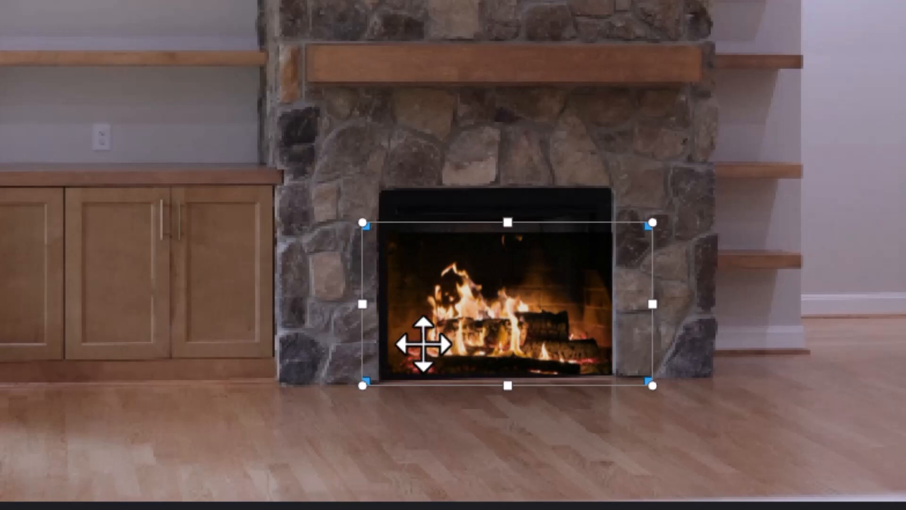
{"action": "key", "text": "Left"}
{"action": "key", "text": "Left"}
{"action": "key", "text": "Left"}
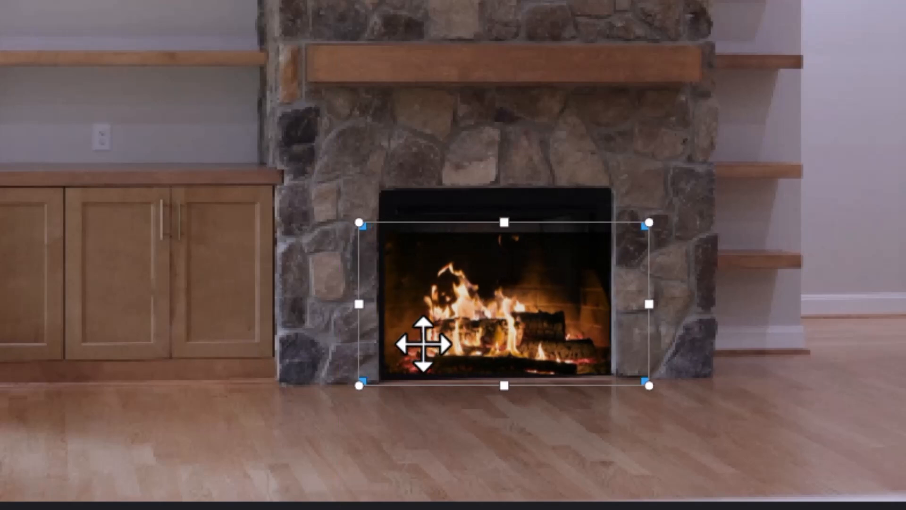
{"action": "key", "text": "Up"}
{"action": "key", "text": "Up"}
{"action": "key", "text": "Up"}
{"action": "key", "text": "Up"}
{"action": "key", "text": "Up"}
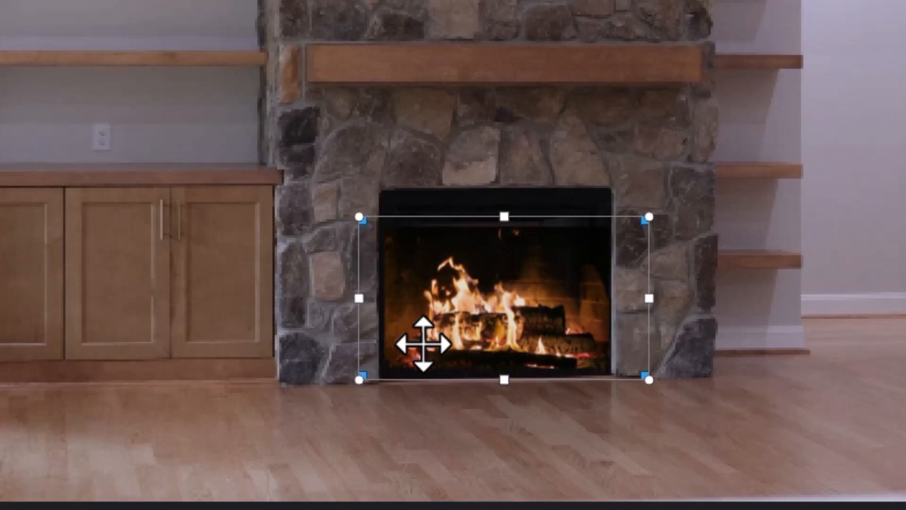
{"action": "key", "text": "Up"}
{"action": "key", "text": "Up"}
{"action": "key", "text": "Left"}
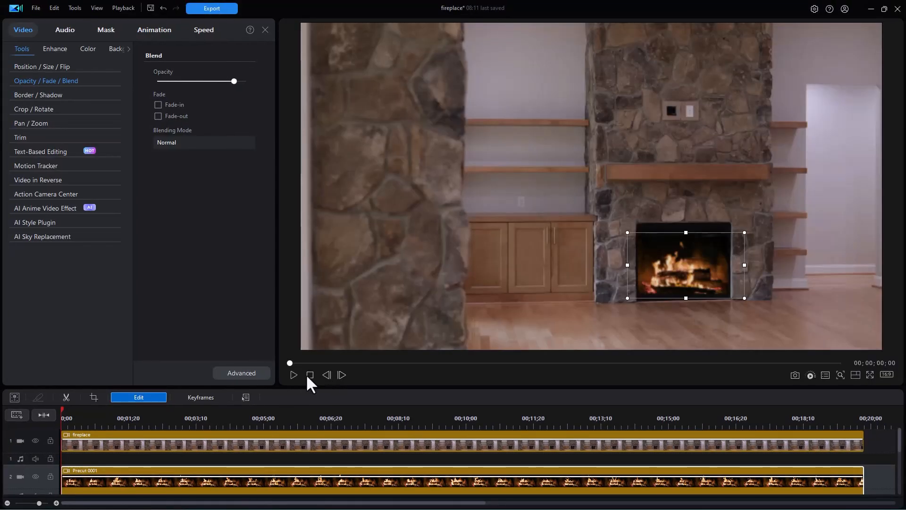
Play the timeline to check that the keyframed fire follows the fireplace, and stop playback.
{"action": "left_click", "coordinate": [293, 375]}
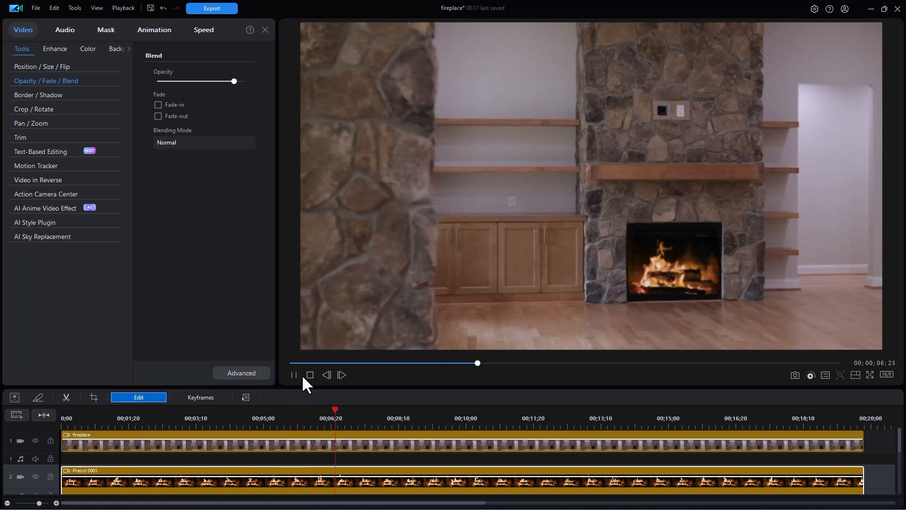
{"action": "left_click", "coordinate": [293, 374]}
{"action": "left_click", "coordinate": [309, 375]}
{"action": "scroll", "coordinate": [376, 484], "scroll_direction": "down", "scroll_amount": 1}
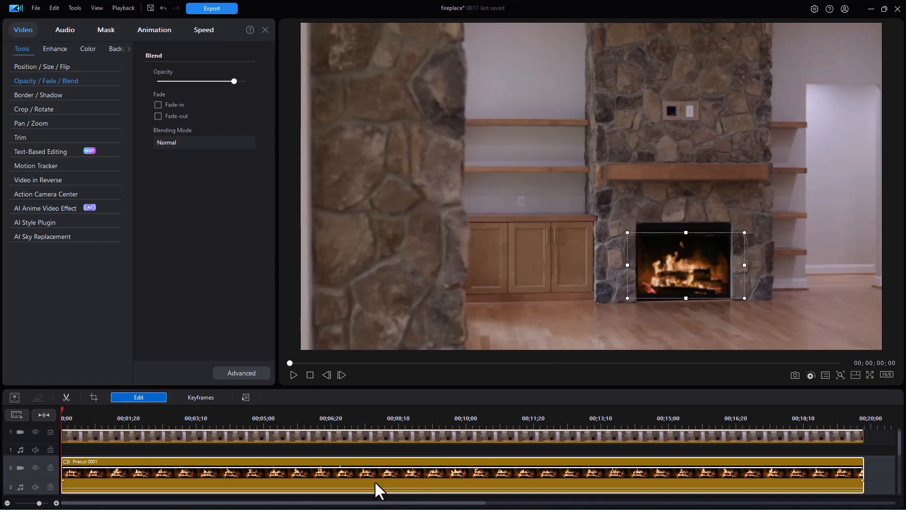
Delete the Precut 0001 fire clip from track 2 and search the overlays library for "fire".
{"action": "key", "text": "Delete"}
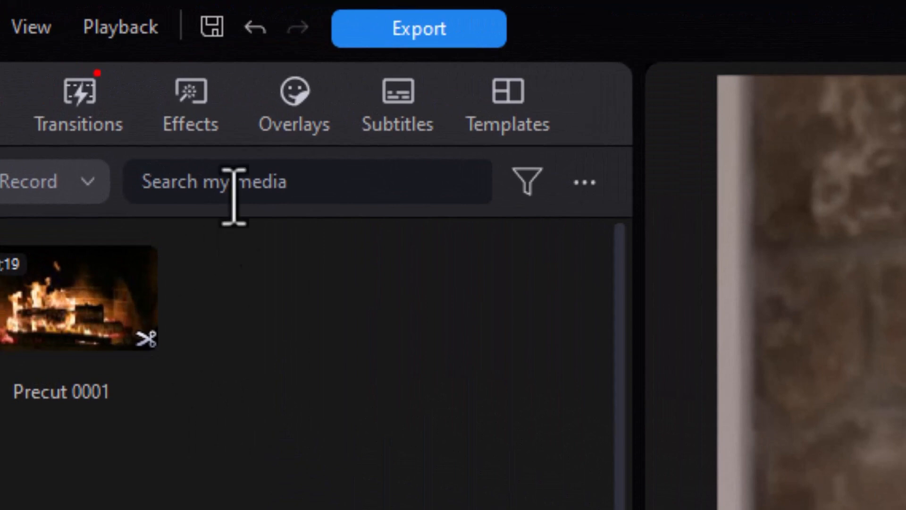
{"action": "left_click", "coordinate": [289, 97]}
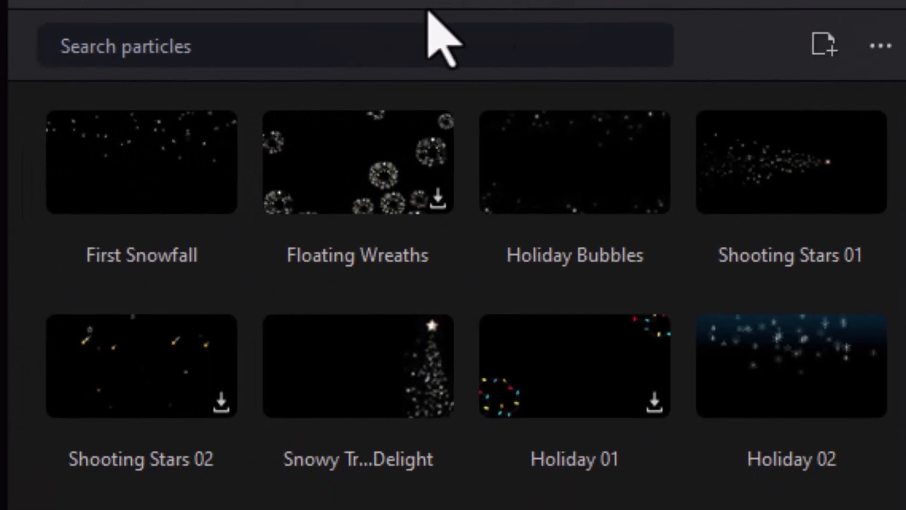
{"action": "left_click", "coordinate": [417, 45]}
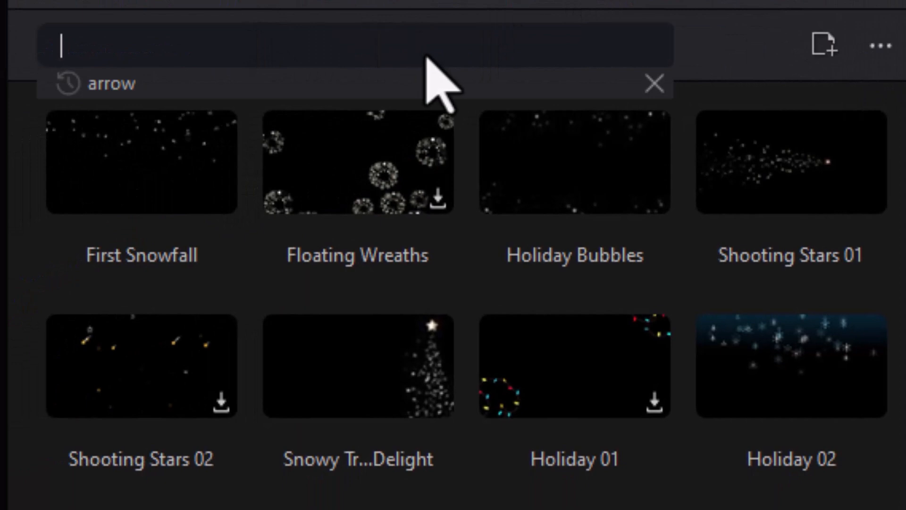
{"action": "left_click", "coordinate": [426, 56]}
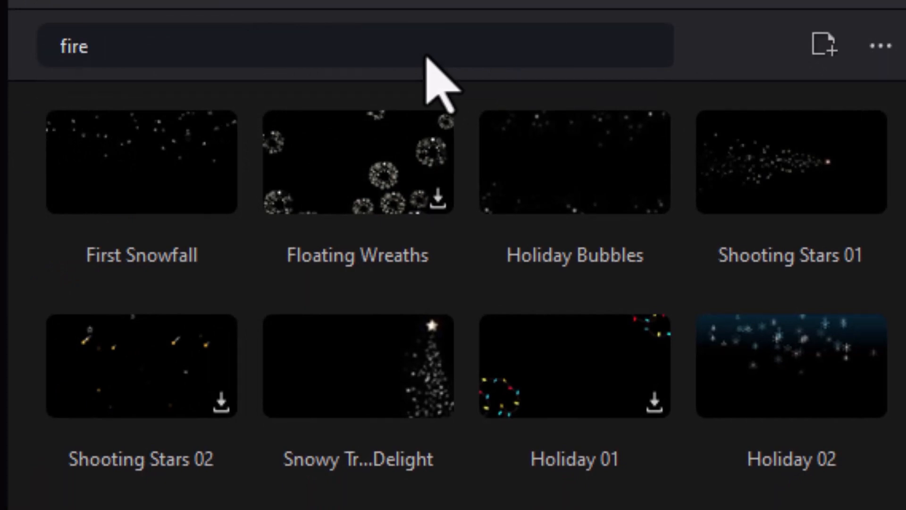
{"action": "key", "text": "Return"}
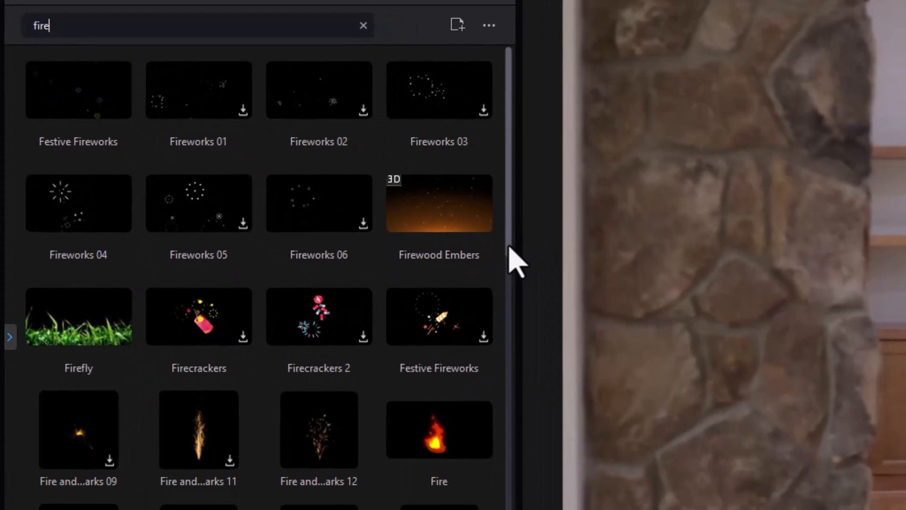
Browse the fire overlays and narrow the search to "fire and sparks".
{"action": "left_click_drag", "start_coordinate": [509, 259], "coordinate": [506, 327]}
{"action": "scroll", "coordinate": [500, 331], "scroll_direction": "down", "scroll_amount": 2}
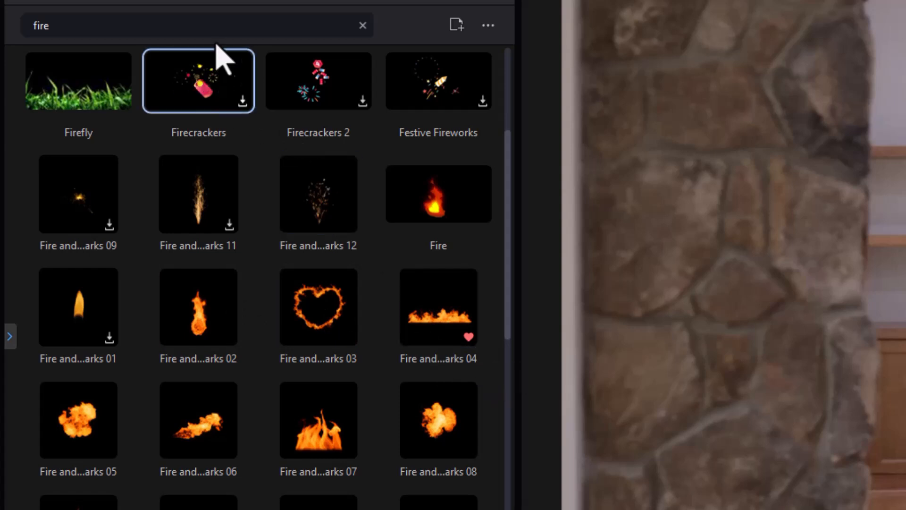
{"action": "left_click", "coordinate": [111, 25]}
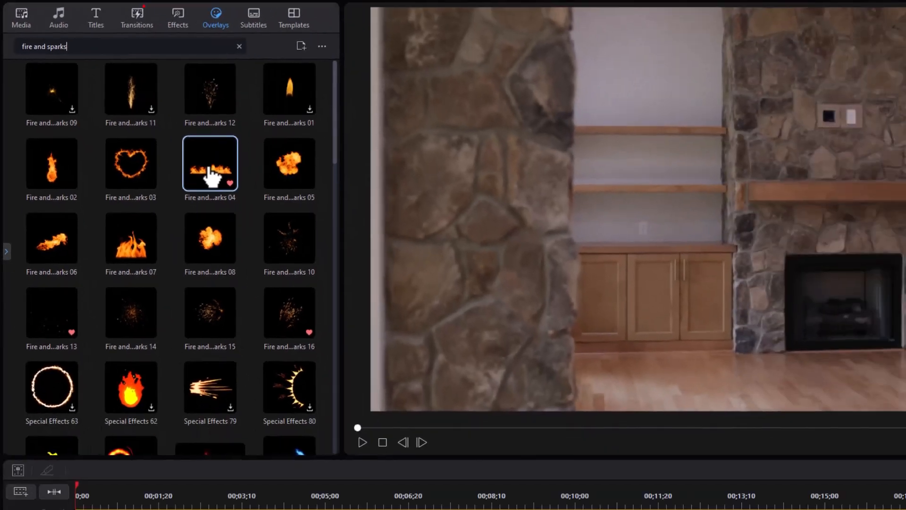
Add the Fire and Sparks 04 overlay to track 2 for the fireplace video's full length and shrink it into the fireplace opening.
{"action": "left_click_drag", "start_coordinate": [321, 222], "coordinate": [124, 509]}
{"action": "left_click_drag", "start_coordinate": [66, 454], "coordinate": [859, 457]}
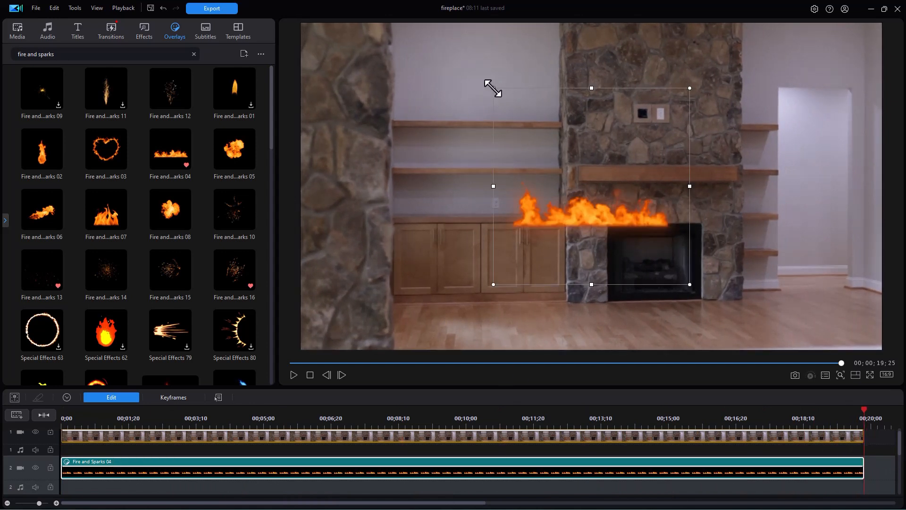
{"action": "left_click_drag", "start_coordinate": [493, 88], "coordinate": [650, 259]}
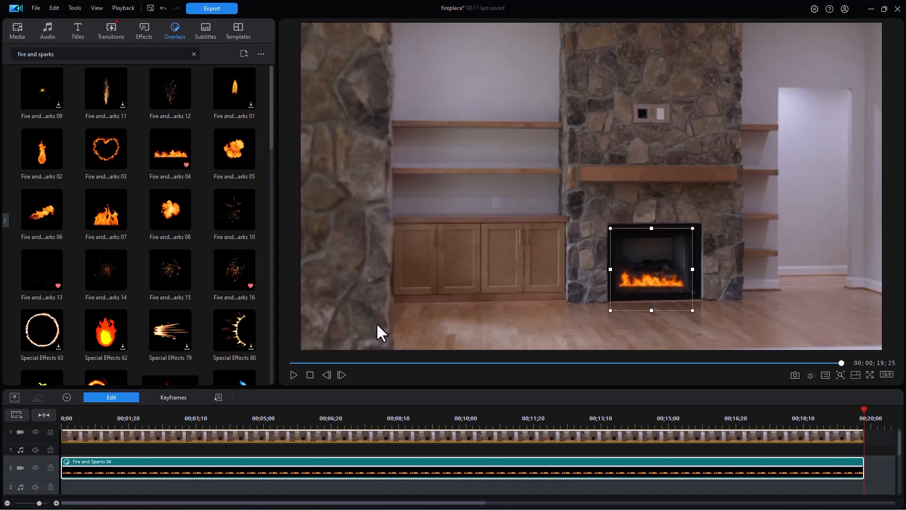
In the overlay's advanced settings, add a position keyframe at the clip's start and move the flames into the fireplace at about X 0.653.
{"action": "left_click", "coordinate": [112, 398]}
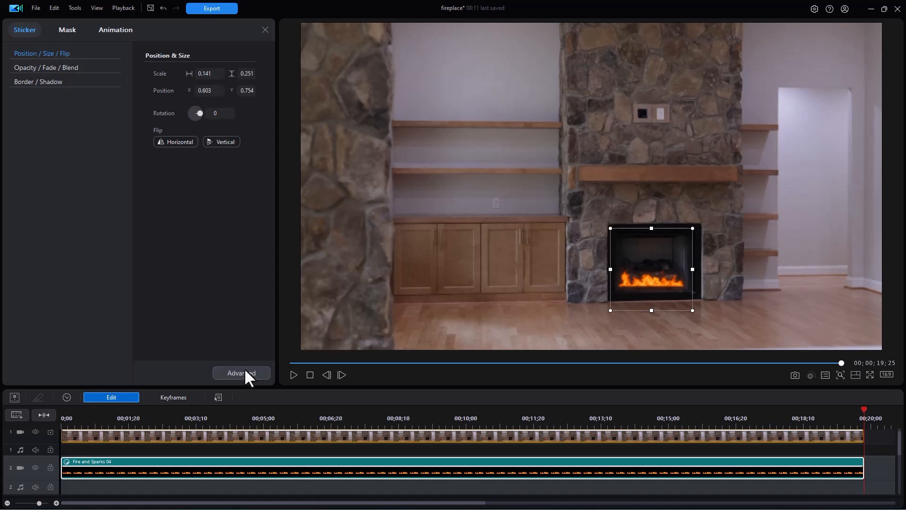
{"action": "left_click", "coordinate": [242, 373]}
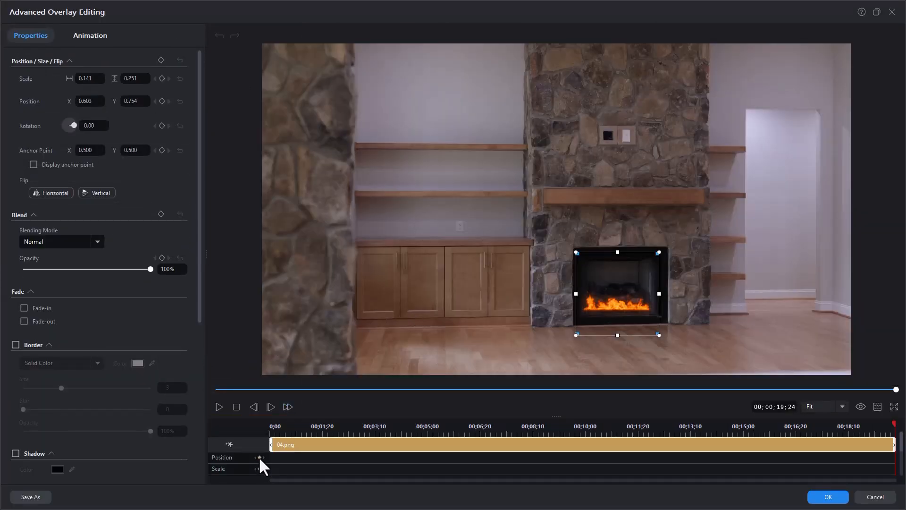
{"action": "left_click", "coordinate": [234, 406]}
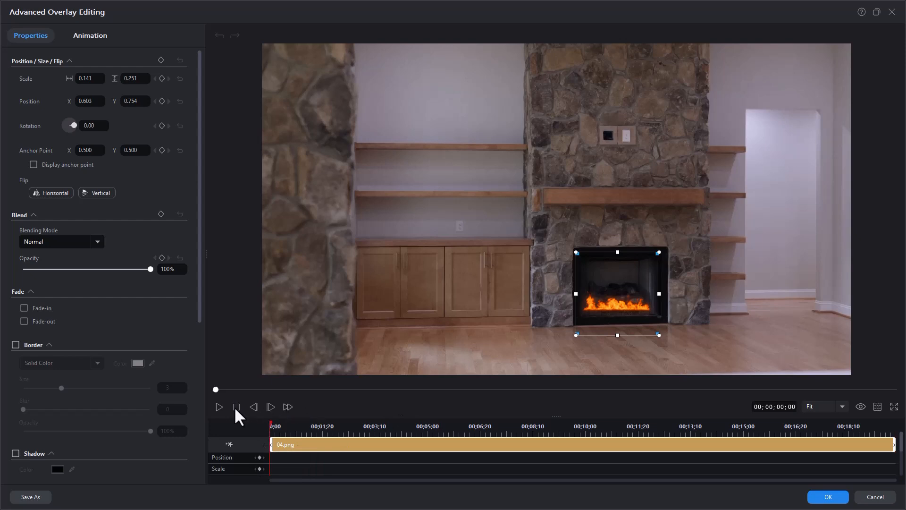
{"action": "left_click", "coordinate": [259, 457]}
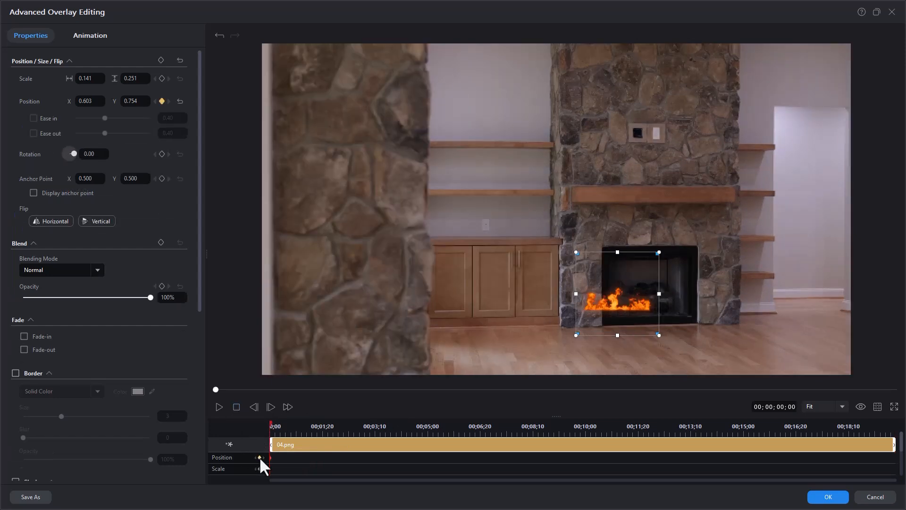
{"action": "left_click_drag", "start_coordinate": [612, 278], "coordinate": [642, 277]}
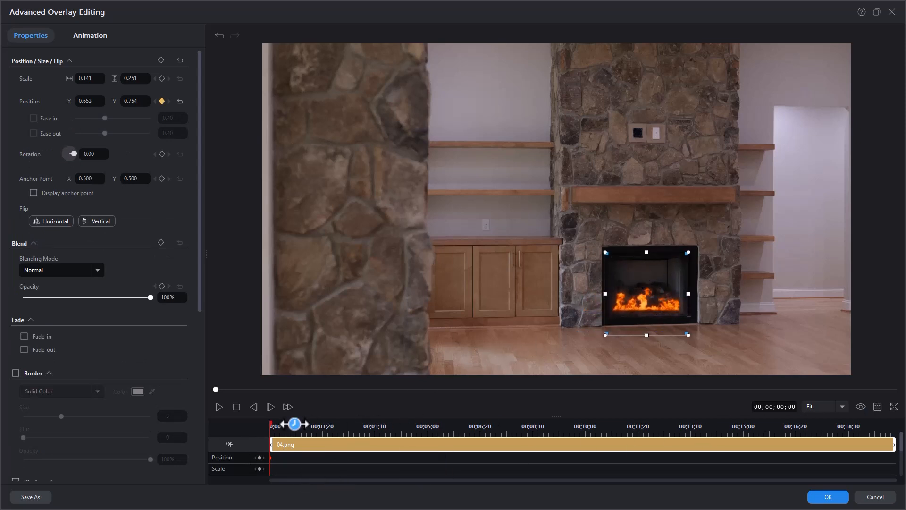
Reposition the flames inside the fireplace opening at the end of the clip, at about X 0.603, and apply the advanced edits.
{"action": "left_click_drag", "start_coordinate": [270, 424], "coordinate": [870, 435]}
{"action": "left_click_drag", "start_coordinate": [644, 295], "coordinate": [613, 296]}
{"action": "left_click", "coordinate": [830, 497]}
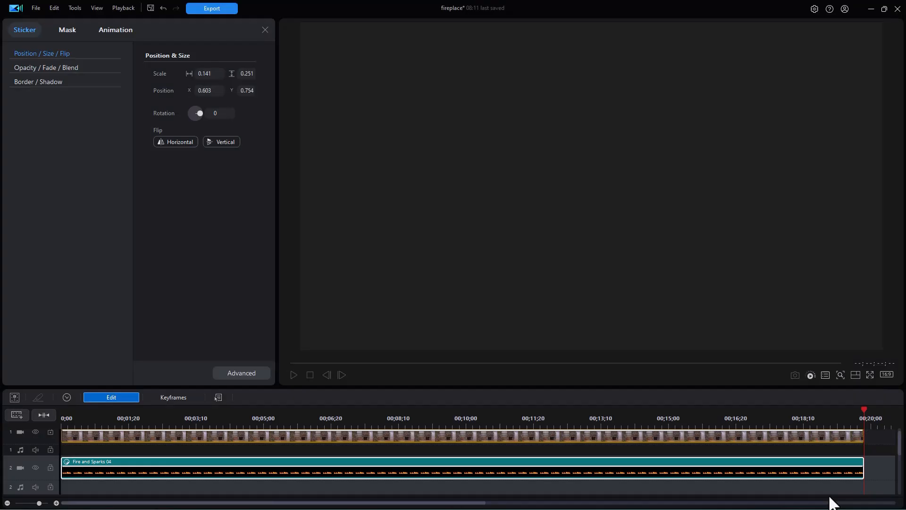
Play the timeline from the beginning to check that the flame overlay follows the fireplace, and pause playback.
{"action": "left_click", "coordinate": [294, 375]}
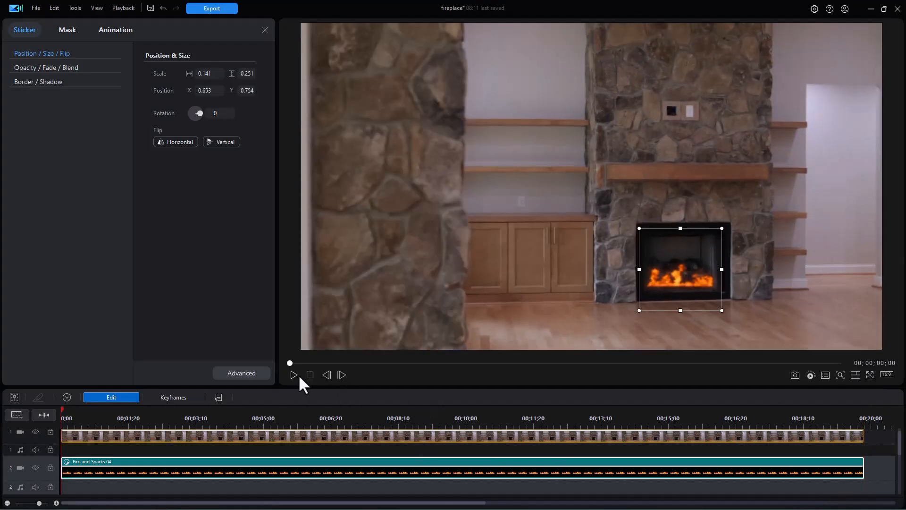
{"action": "left_click", "coordinate": [294, 375]}
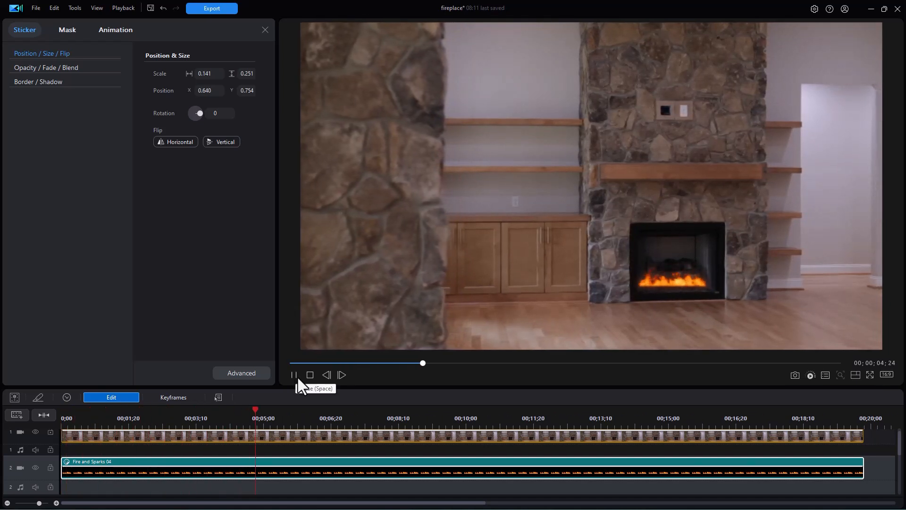
{"action": "left_click", "coordinate": [296, 377]}
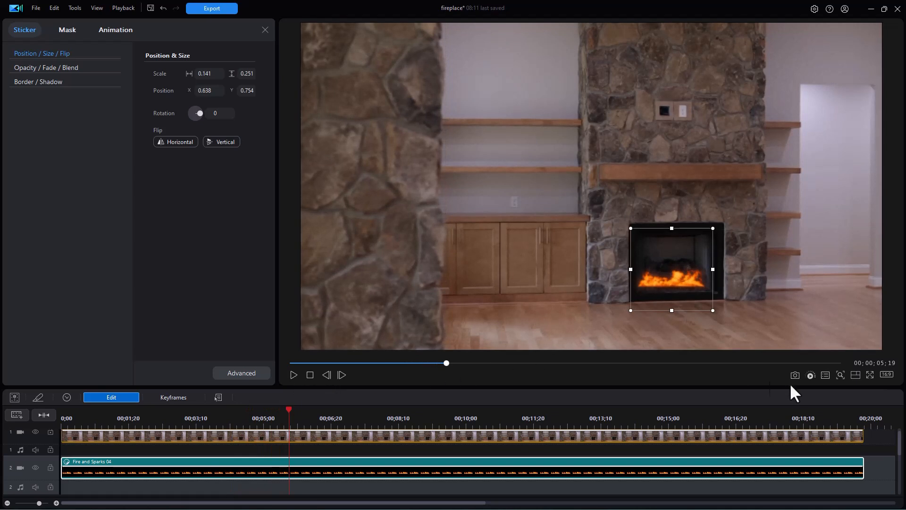
Enlarge the timeline area, move the Fire and Sparks 04 overlay down to track 6, and play back the result.
{"action": "left_click_drag", "start_coordinate": [546, 389], "coordinate": [542, 322]}
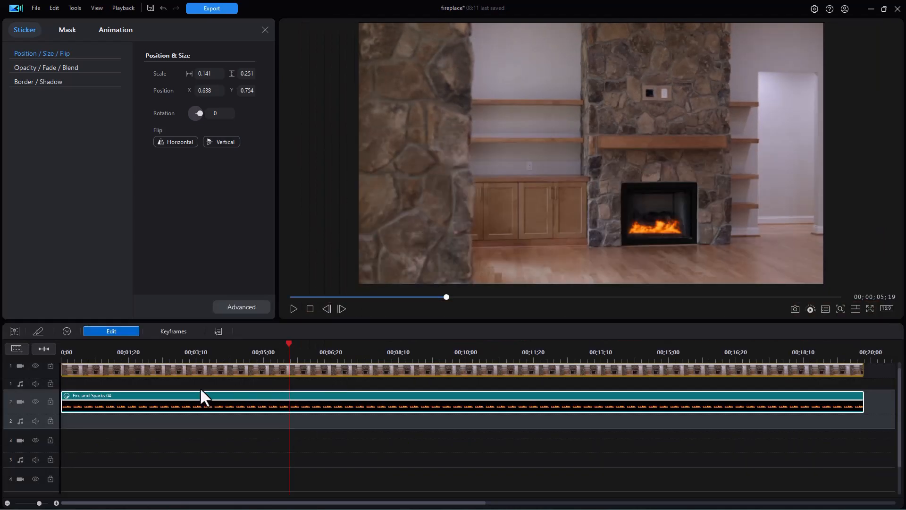
{"action": "left_click_drag", "start_coordinate": [218, 400], "coordinate": [207, 426]}
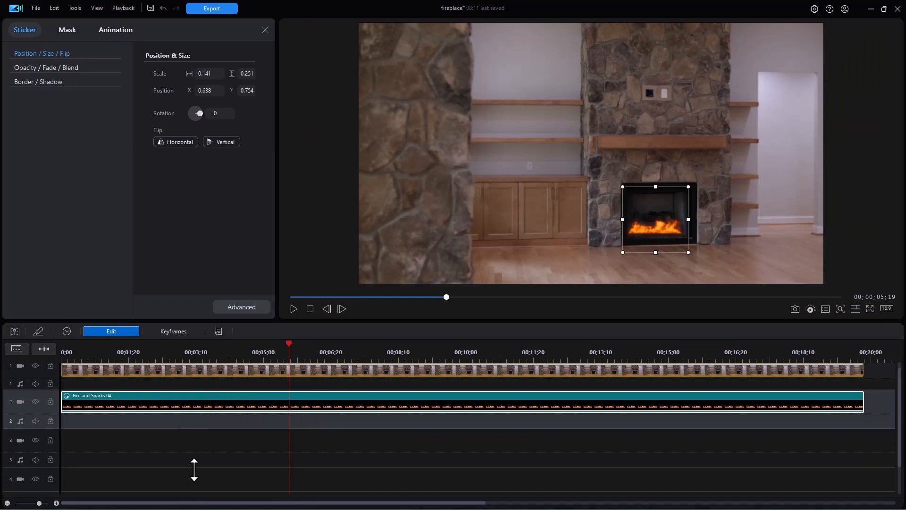
{"action": "left_click_drag", "start_coordinate": [186, 409], "coordinate": [142, 481]}
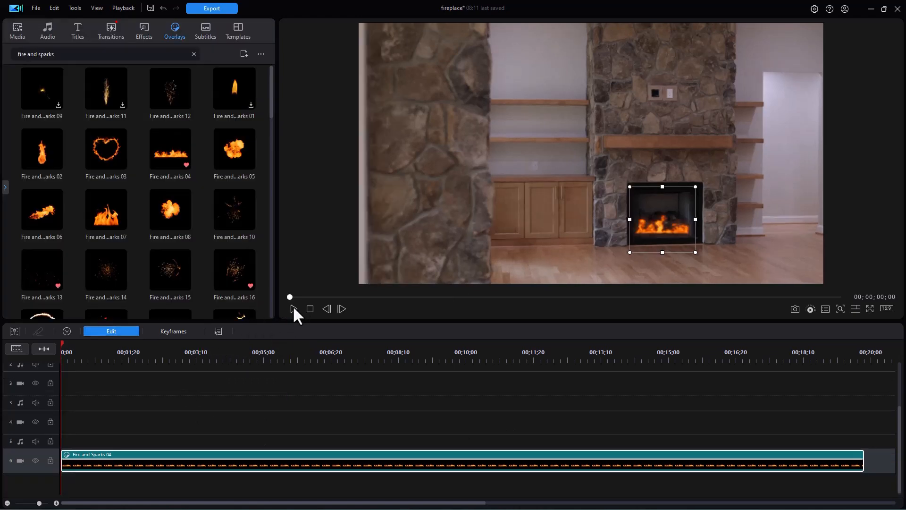
{"action": "left_click", "coordinate": [293, 307]}
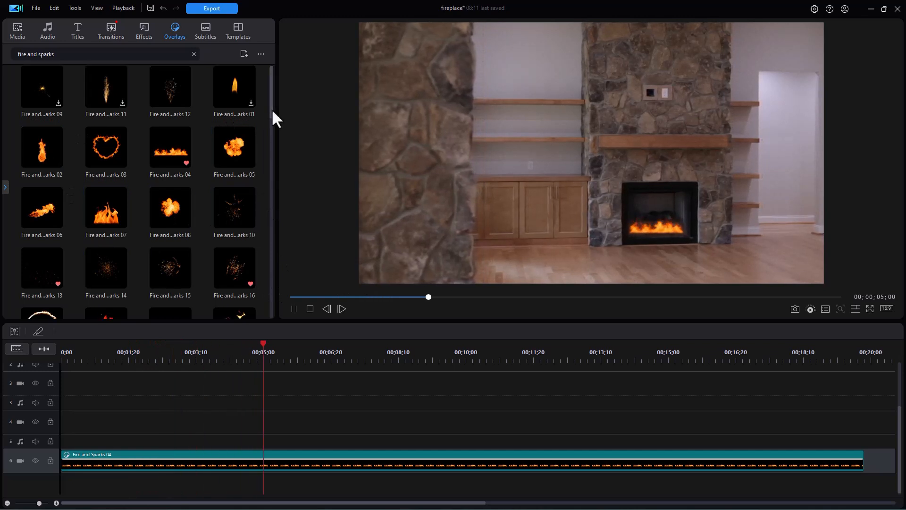
Preview the spark overlays Fire and Sparks 12, 10, 15 and 13.
{"action": "left_click", "coordinate": [181, 90]}
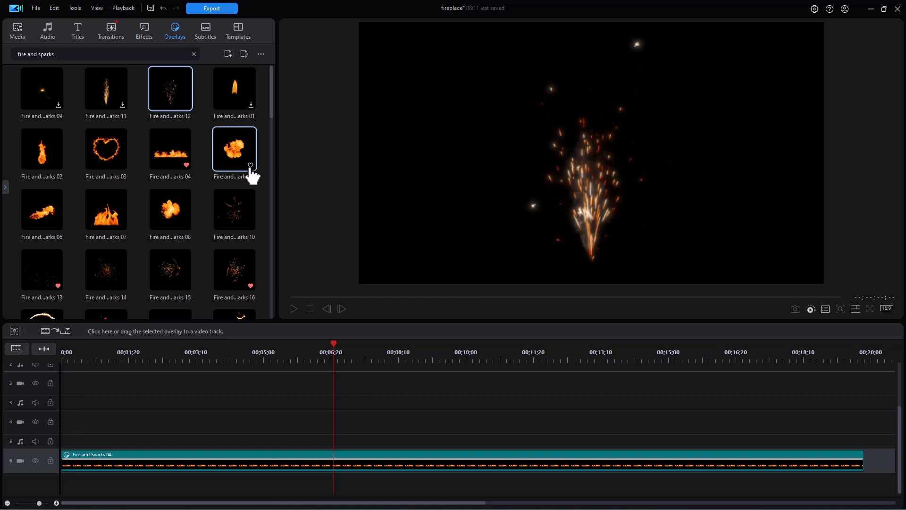
{"action": "left_click", "coordinate": [235, 207]}
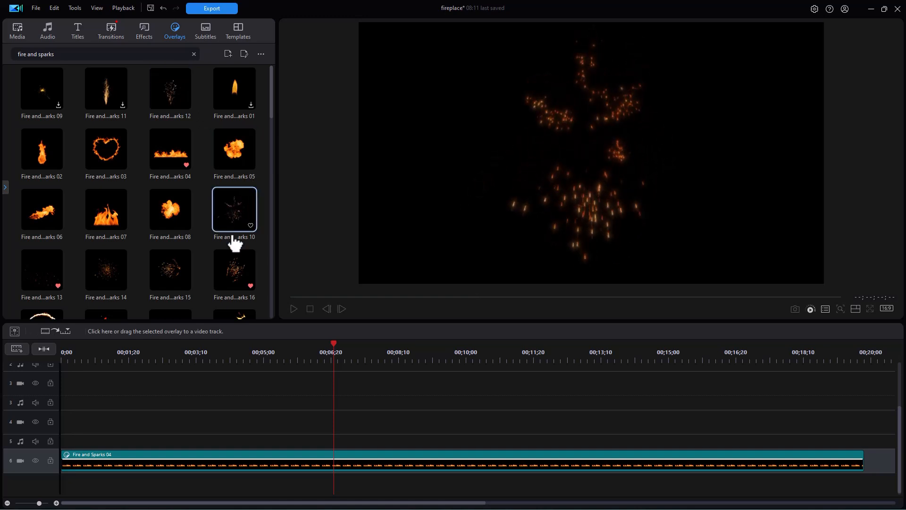
{"action": "left_click", "coordinate": [179, 271]}
{"action": "left_click", "coordinate": [44, 282]}
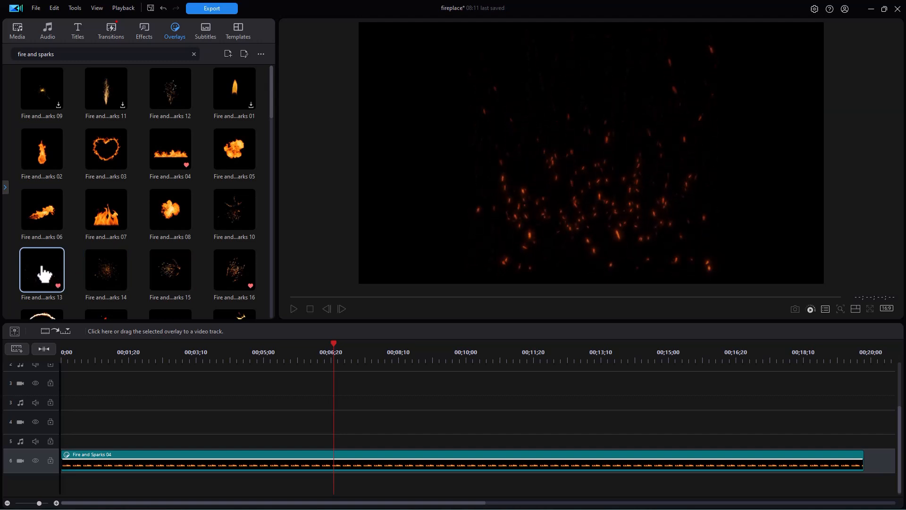
Place the Fire and Sparks 13 overlay at the start of track 2 and extend it to the fireplace video's full length.
{"action": "left_click_drag", "start_coordinate": [901, 420], "coordinate": [873, 373]}
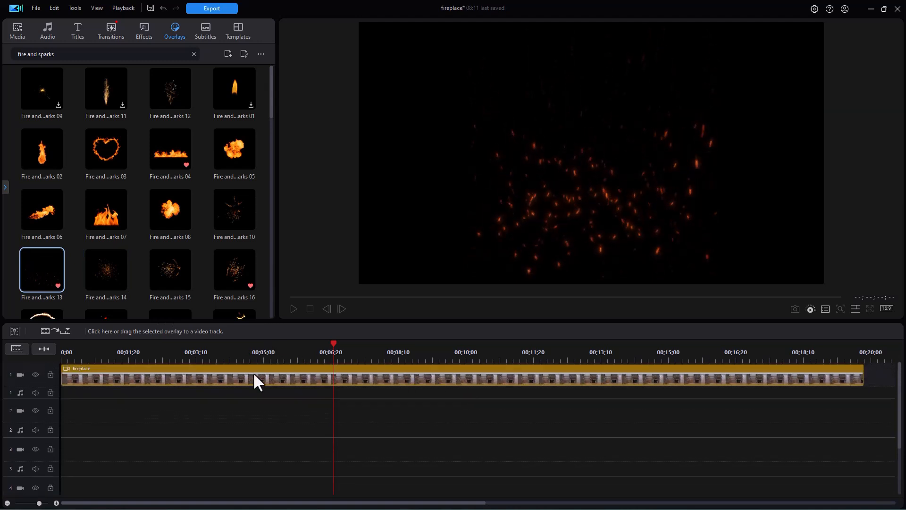
{"action": "left_click_drag", "start_coordinate": [40, 277], "coordinate": [66, 415]}
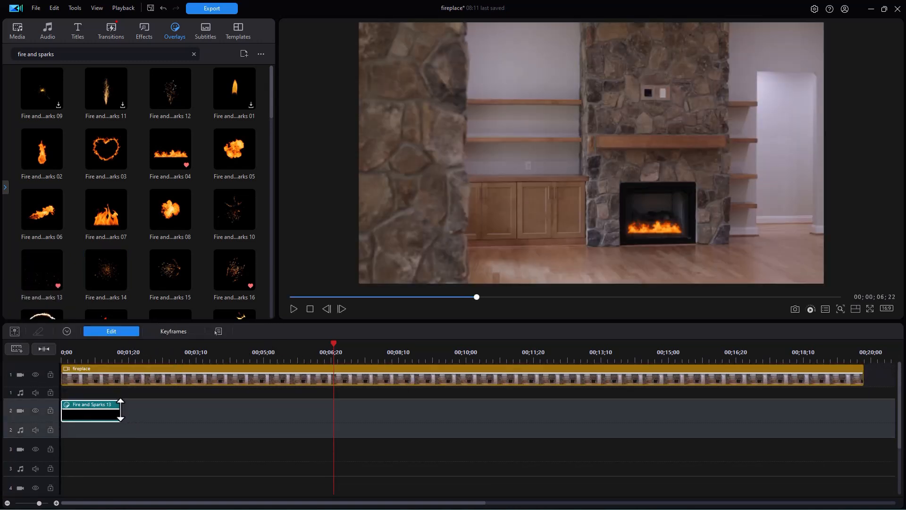
{"action": "left_click_drag", "start_coordinate": [115, 414], "coordinate": [863, 405]}
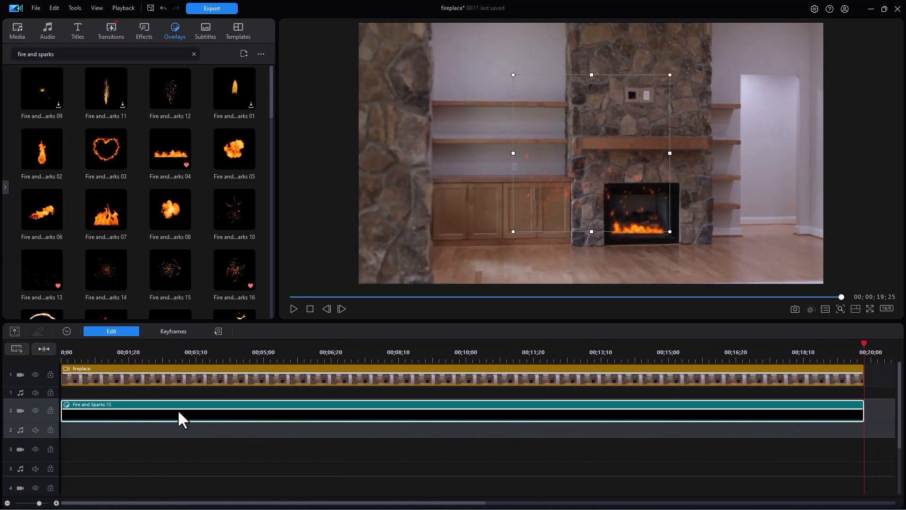
At the start of the timeline, shrink the Fire and Sparks 13 overlay and fit it over the fireplace opening.
{"action": "left_click", "coordinate": [310, 308]}
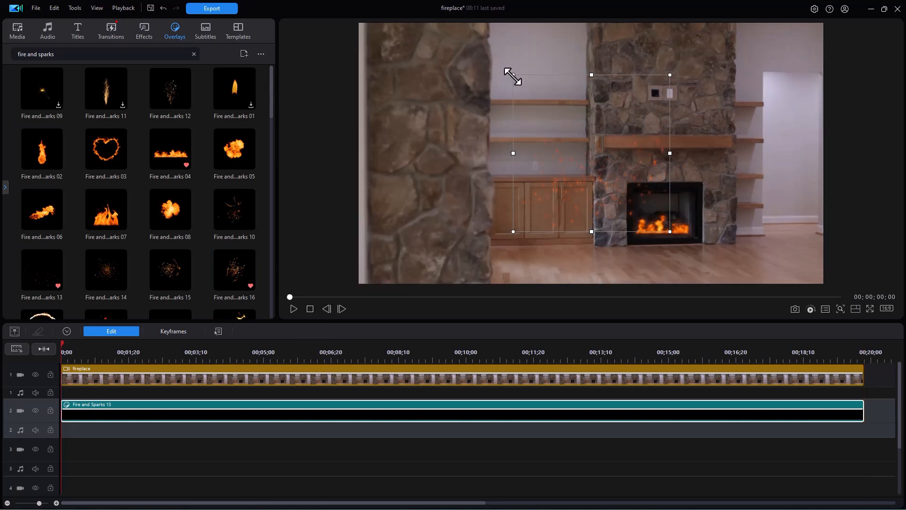
{"action": "left_click_drag", "start_coordinate": [514, 74], "coordinate": [660, 189]}
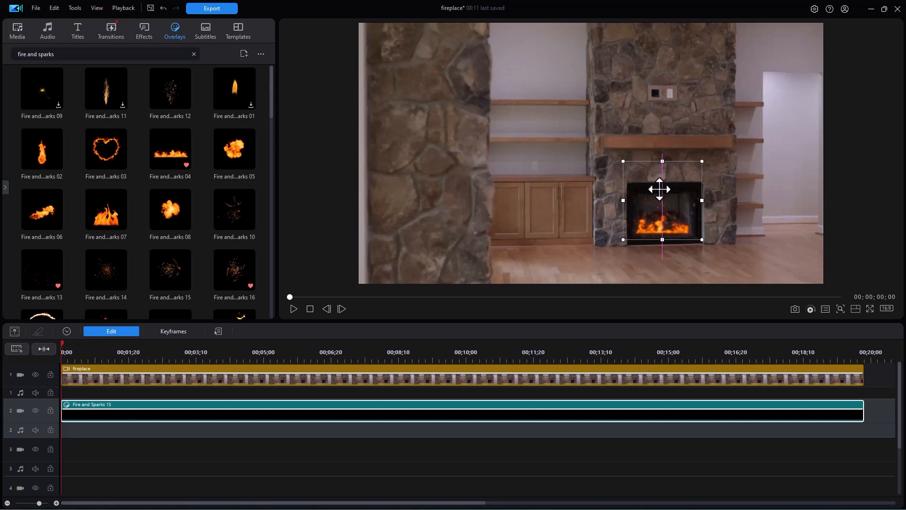
{"action": "left_click_drag", "start_coordinate": [625, 165], "coordinate": [631, 168]}
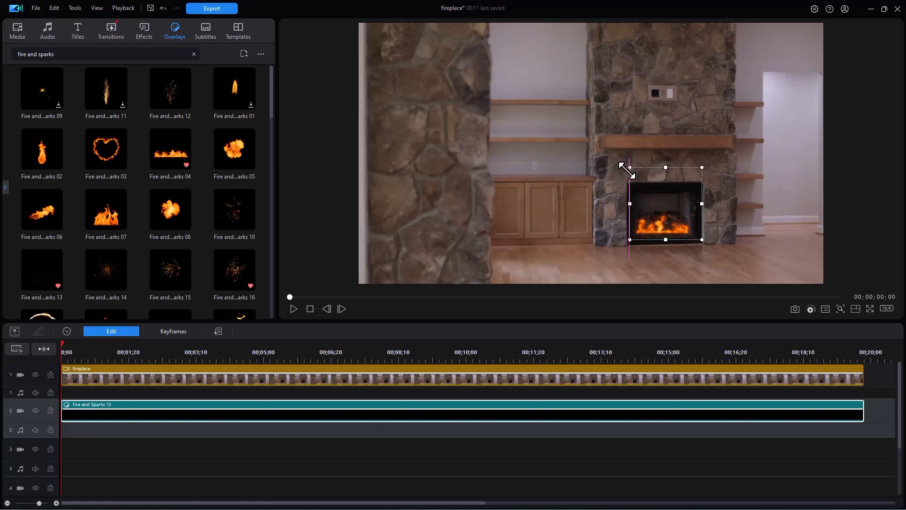
{"action": "left_click_drag", "start_coordinate": [701, 170], "coordinate": [668, 200]}
Adjust the sparks overlay's position in the fireplace opening with the Fire and Sparks 04 track temporarily hidden, and show that track again.
{"action": "left_click", "coordinate": [664, 198]}
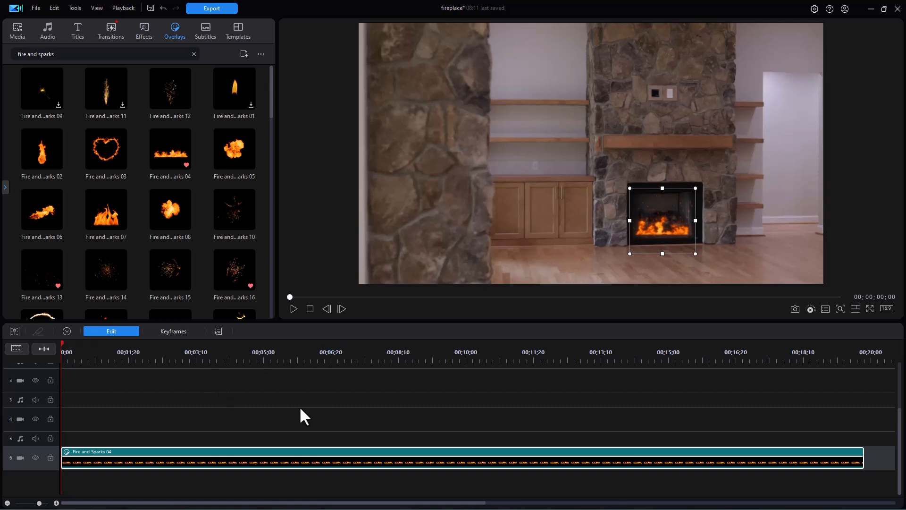
{"action": "left_click", "coordinate": [35, 457]}
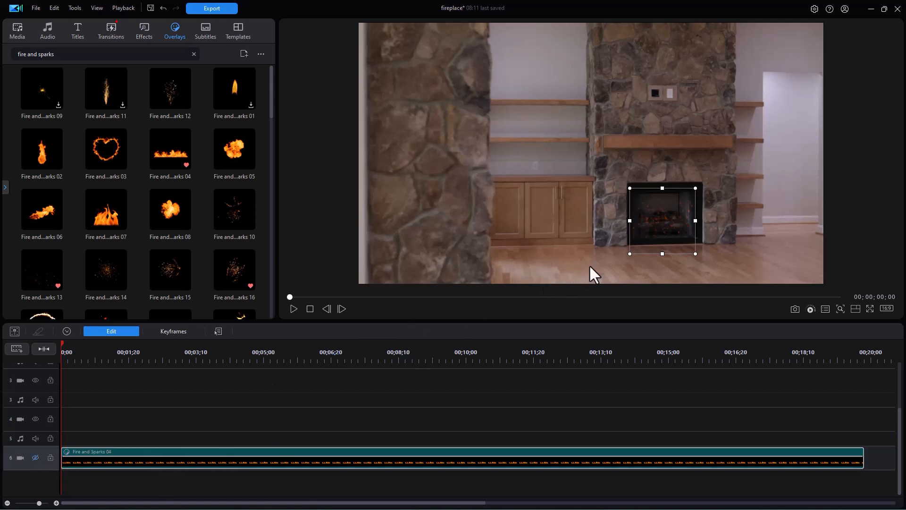
{"action": "left_click_drag", "start_coordinate": [661, 198], "coordinate": [668, 193]}
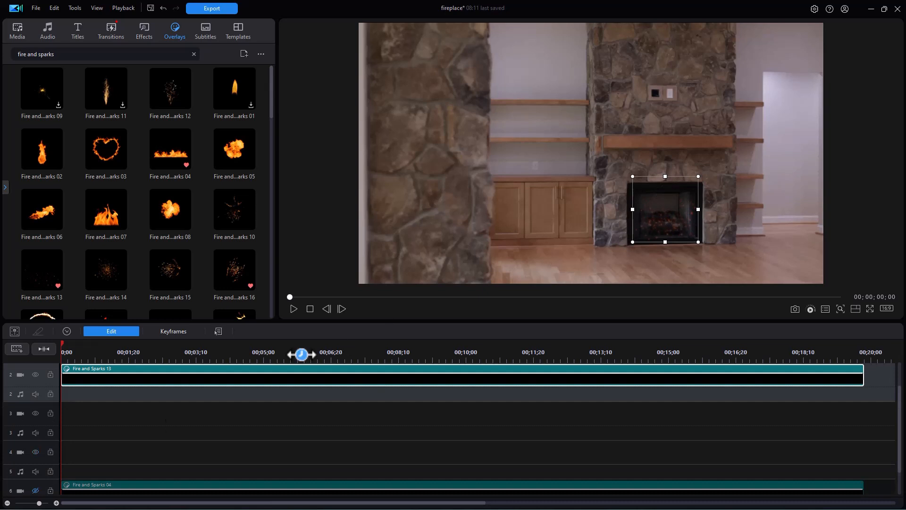
{"action": "left_click", "coordinate": [36, 491]}
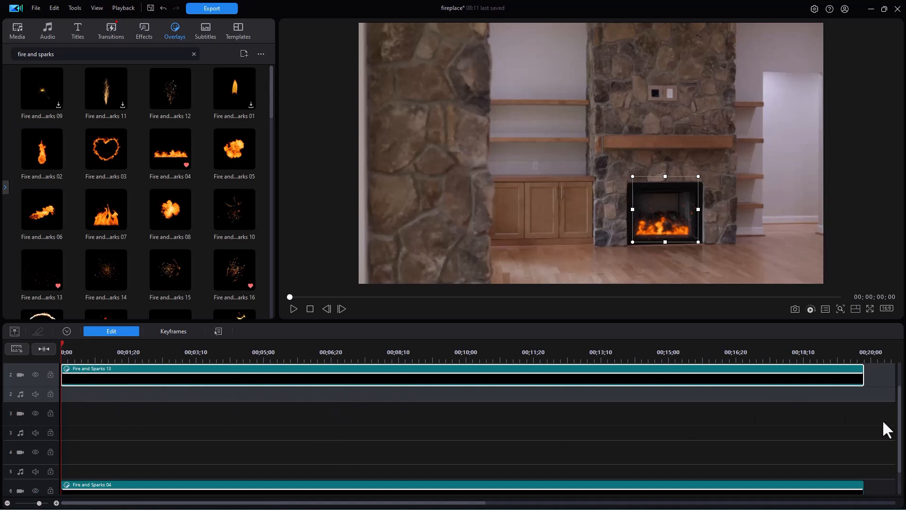
Place the Fire and Sparks 07 overlay at the start of track 3 and extend it to the fireplace video's full length.
{"action": "left_click_drag", "start_coordinate": [899, 431], "coordinate": [895, 462]}
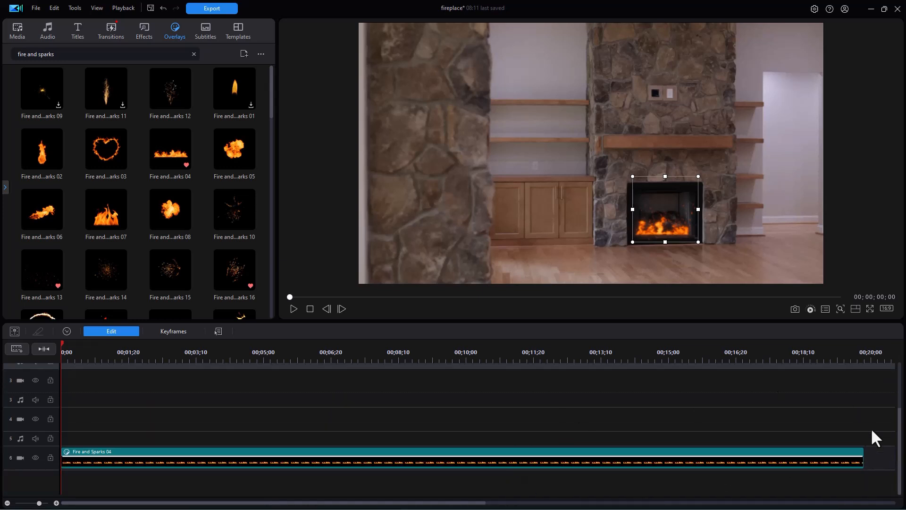
{"action": "left_click_drag", "start_coordinate": [900, 420], "coordinate": [879, 357]}
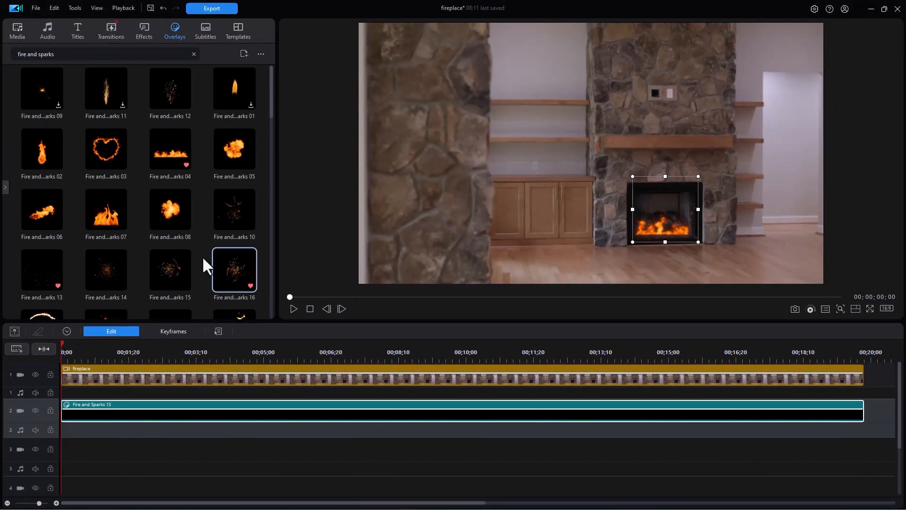
{"action": "left_click_drag", "start_coordinate": [99, 212], "coordinate": [62, 451]}
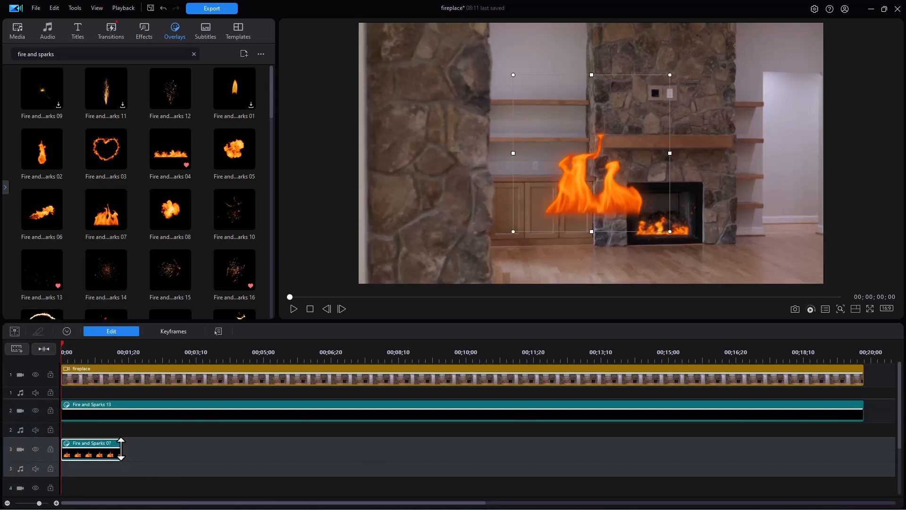
{"action": "left_click_drag", "start_coordinate": [120, 448], "coordinate": [864, 433]}
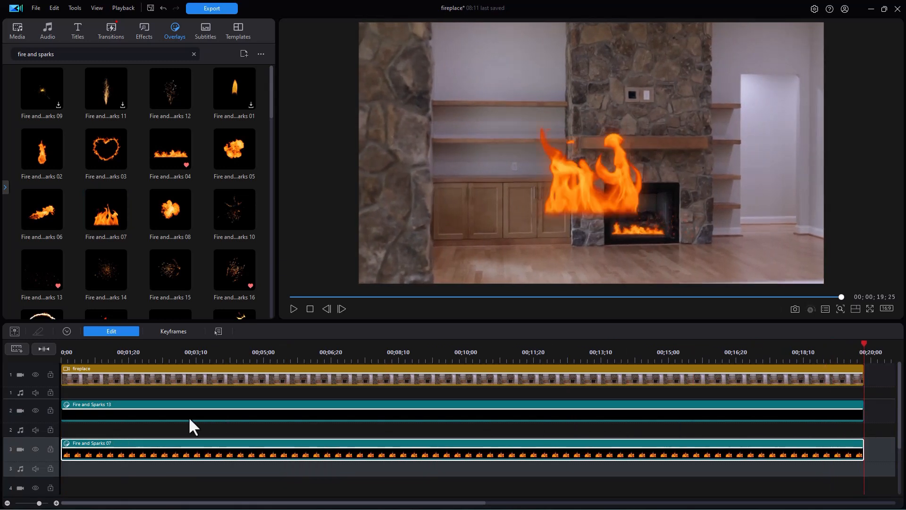
Hide the Fire and Sparks 13 and 04 tracks, and shrink the Fire and Sparks 07 overlay into the right half of the fireplace opening at the timeline start.
{"action": "left_click", "coordinate": [35, 410]}
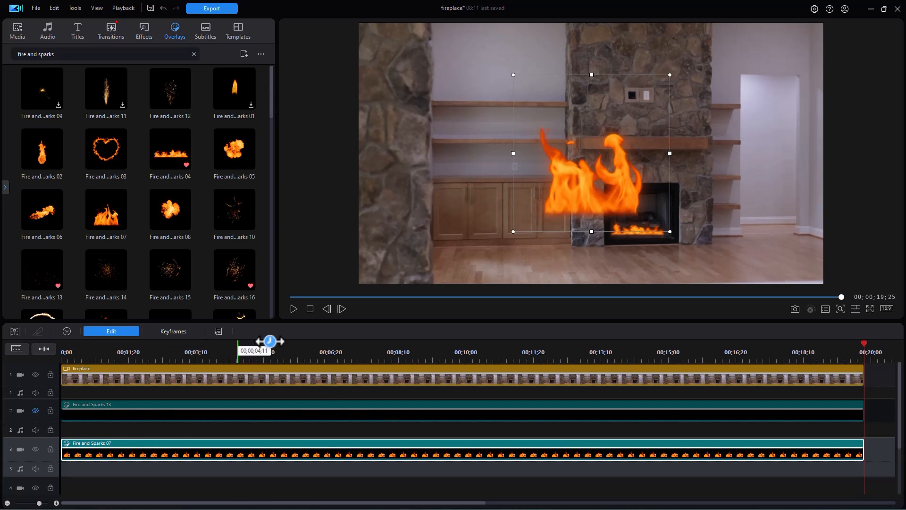
{"action": "left_click_drag", "start_coordinate": [902, 430], "coordinate": [902, 455]}
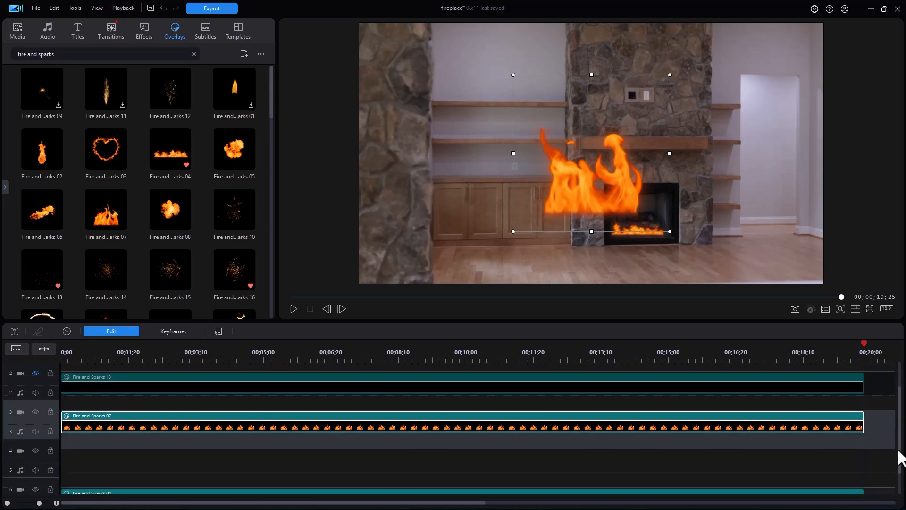
{"action": "left_click", "coordinate": [36, 486]}
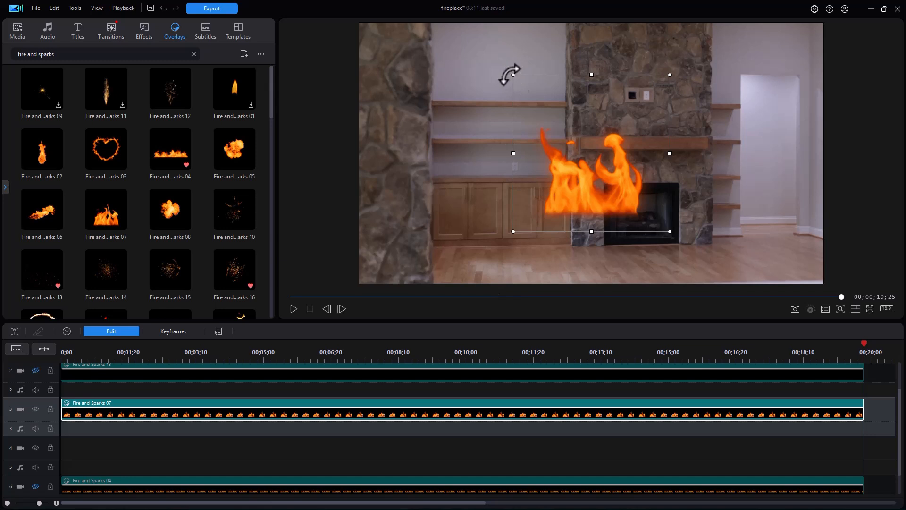
{"action": "left_click_drag", "start_coordinate": [513, 76], "coordinate": [660, 216]}
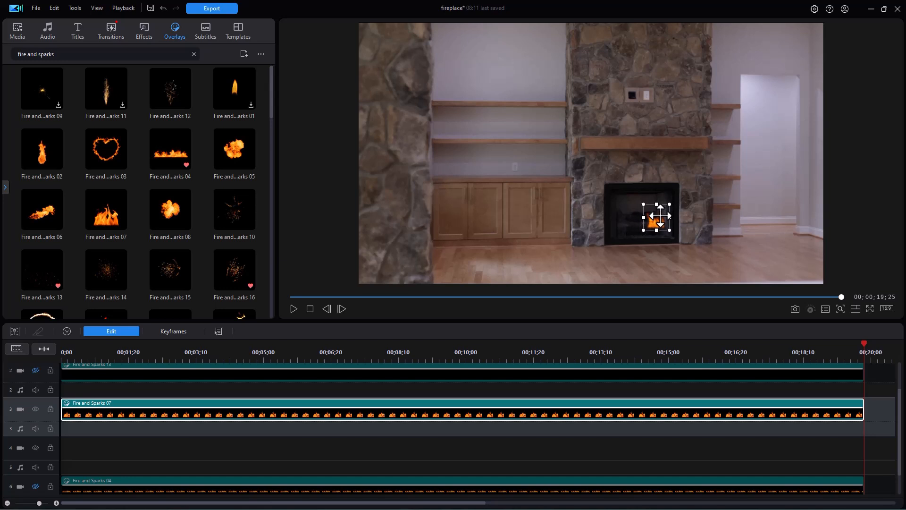
{"action": "left_click", "coordinate": [310, 309]}
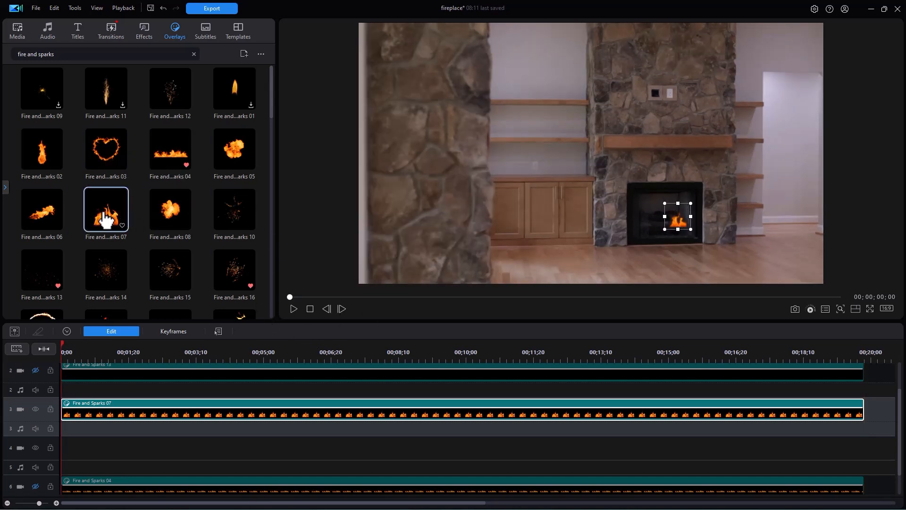
Add a second full-length Fire and Sparks 07 overlay on track 4 and shrink it into the left half of the fireplace opening, level with the first flame.
{"action": "left_click_drag", "start_coordinate": [106, 219], "coordinate": [860, 441]}
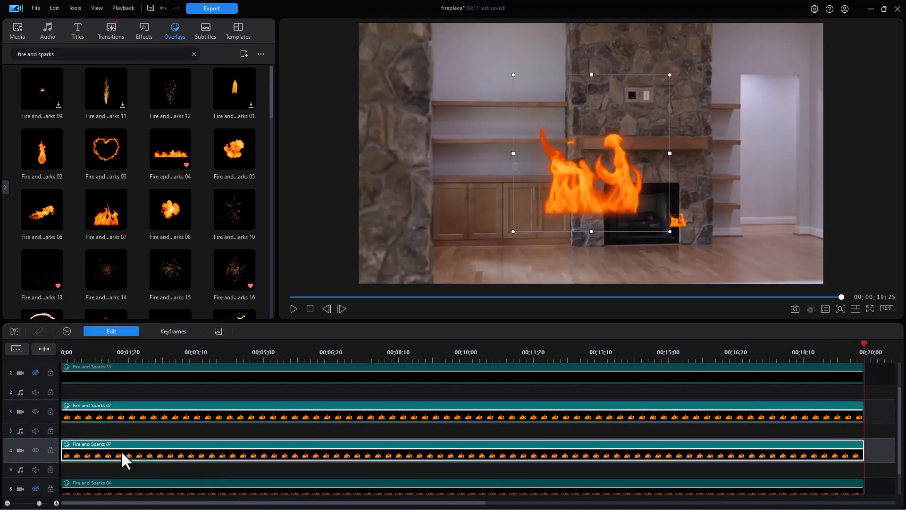
{"action": "left_click_drag", "start_coordinate": [513, 76], "coordinate": [630, 203]}
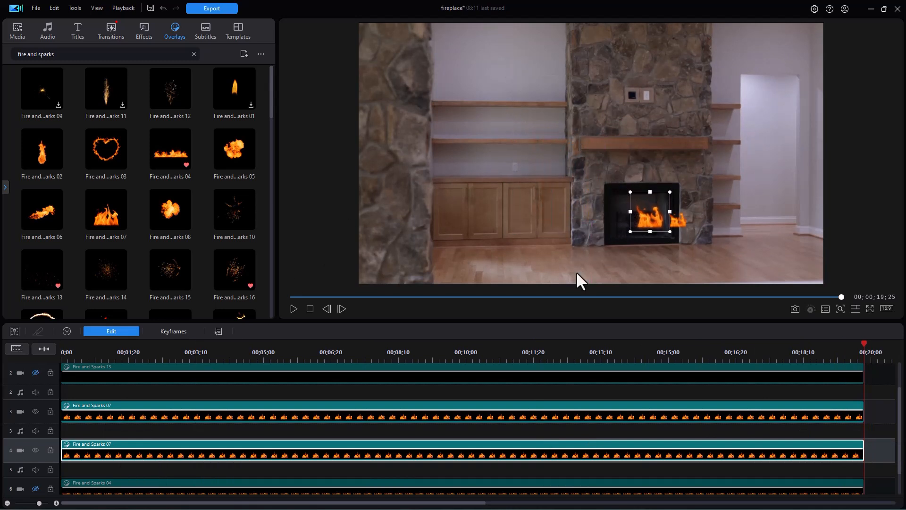
{"action": "left_click", "coordinate": [309, 309]}
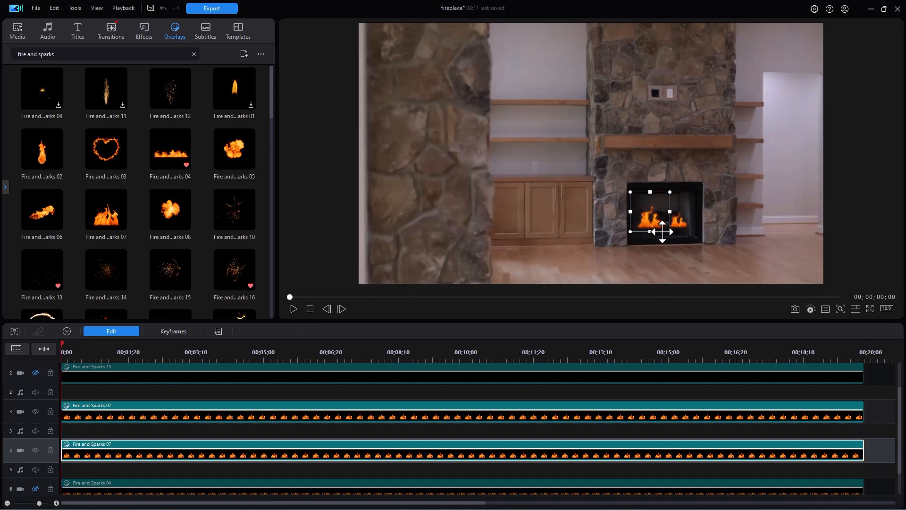
{"action": "left_click_drag", "start_coordinate": [670, 231], "coordinate": [654, 225]}
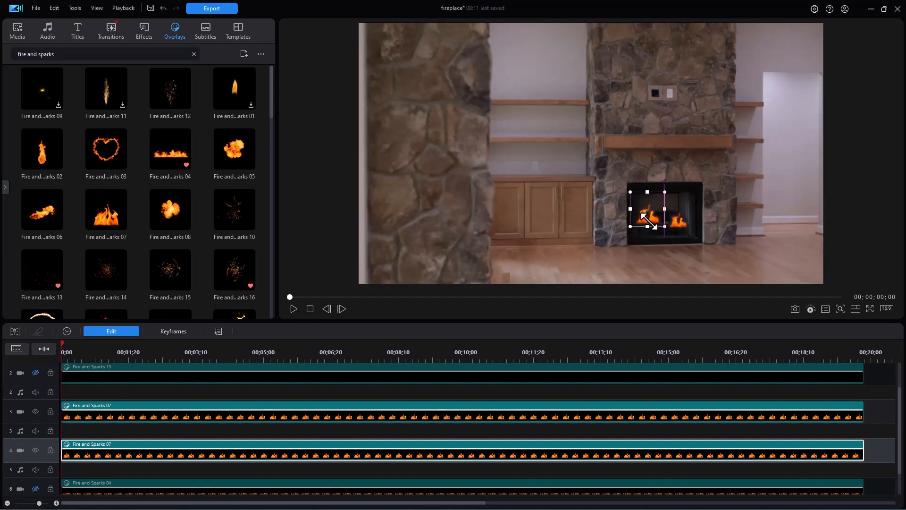
{"action": "left_click_drag", "start_coordinate": [643, 204], "coordinate": [642, 206]}
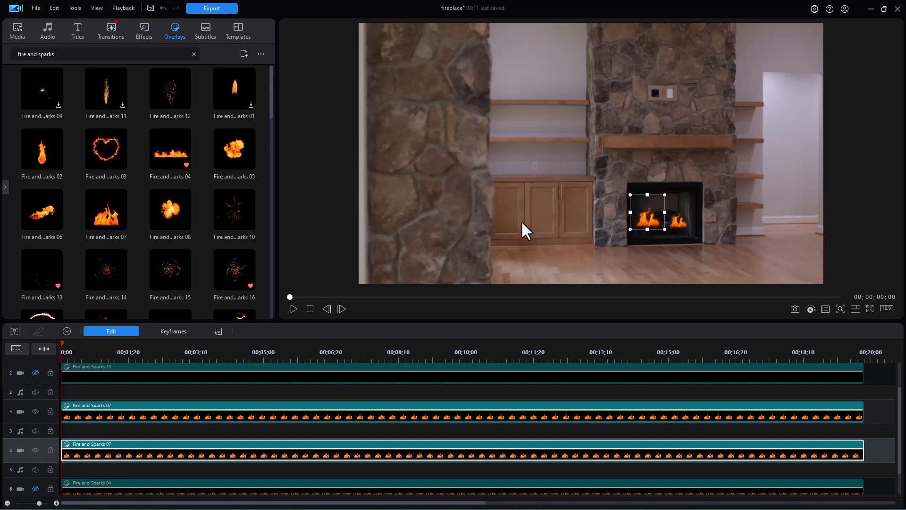
Play the fireplace video from the start to check the layered flames in the opening.
{"action": "left_click", "coordinate": [115, 329]}
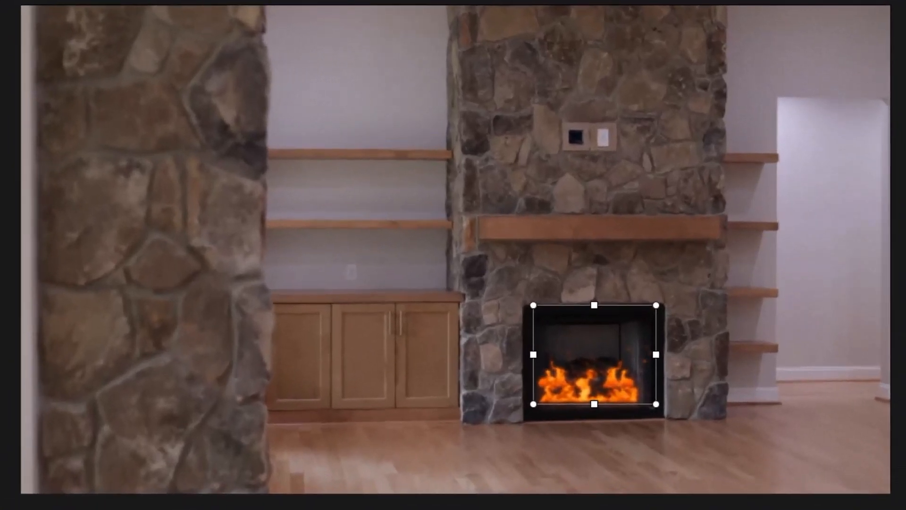
{"action": "key", "text": "space"}
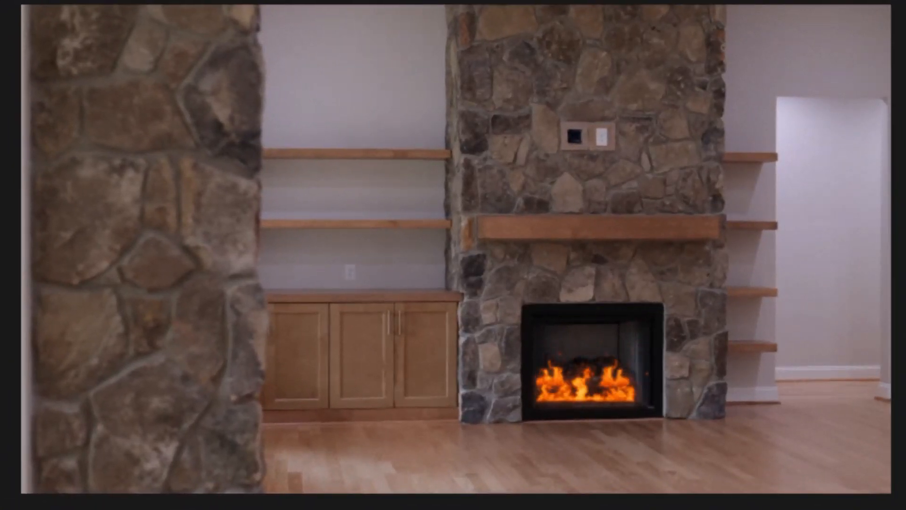